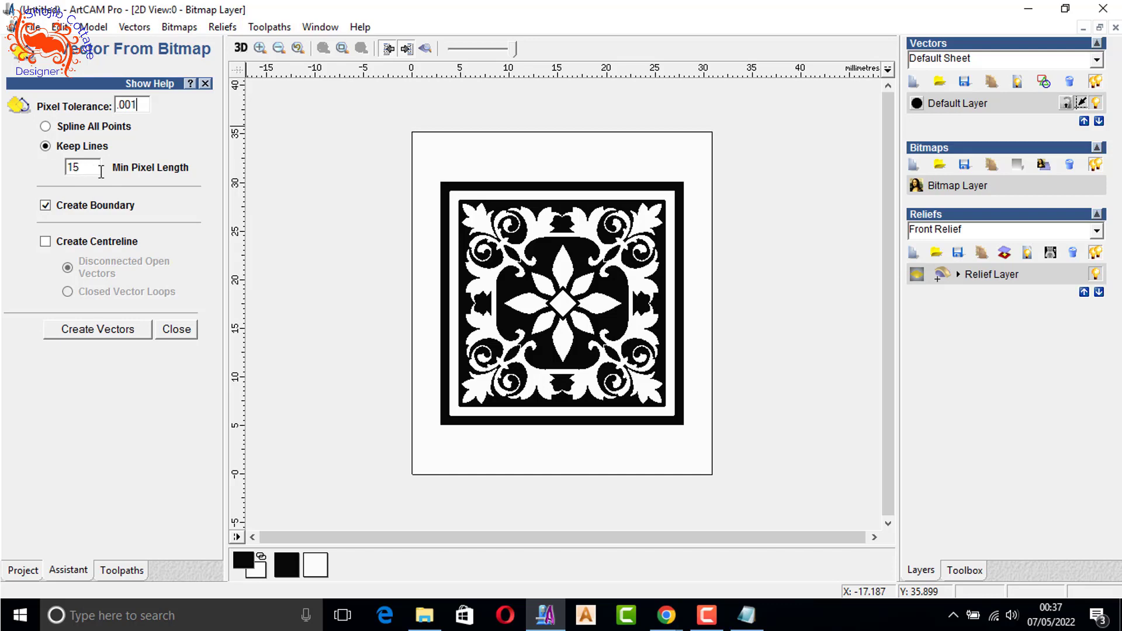
# - Create boundary vectors from the black-and-white ornament bitmap and close the vector creation settings
pyautogui.click(94, 331)
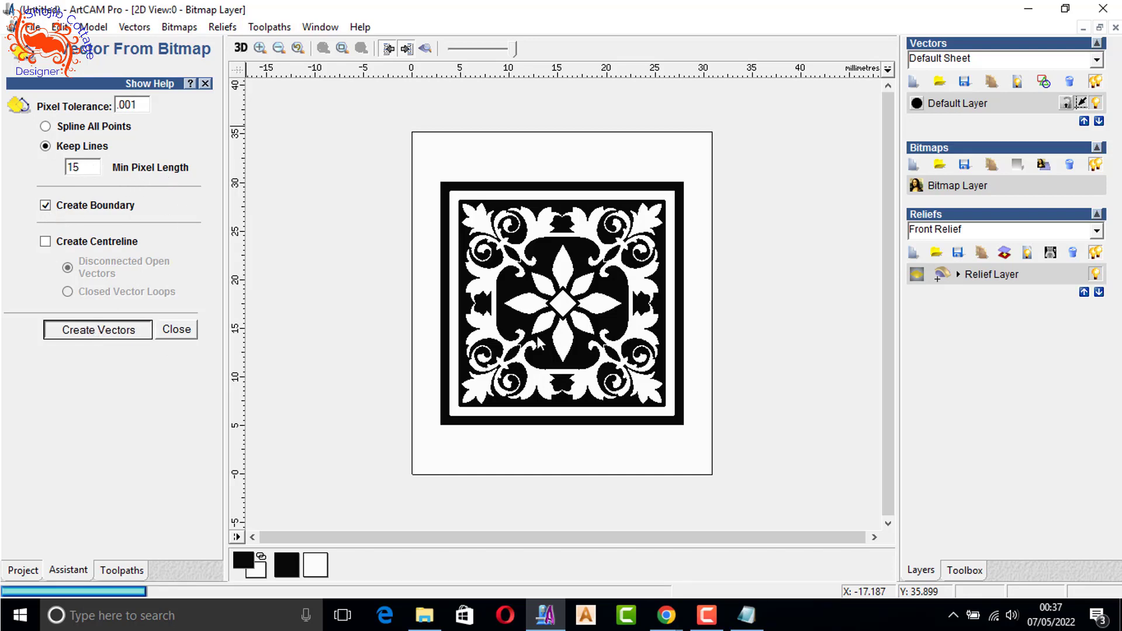
pyautogui.click(175, 329)
pyautogui.click(506, 176)
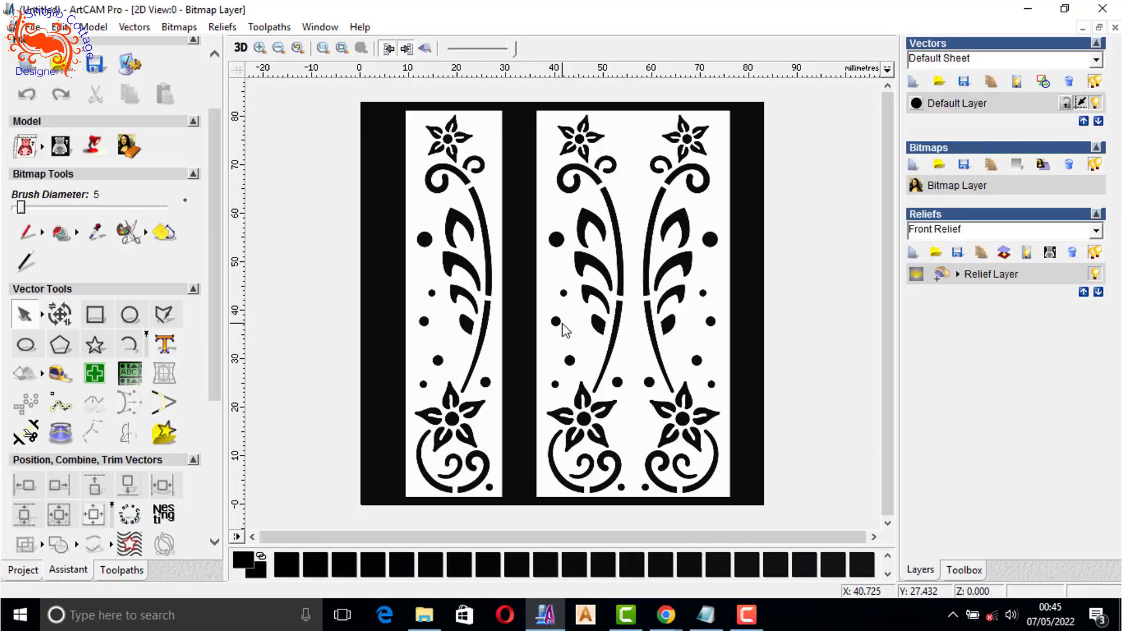
# - Trace the long outer edge of the middle leaf shape with a Start - End - Point On Arc arc, radius about 5.6 mm
pyautogui.scroll(3, 572, 321)
pyautogui.scroll(2, 572, 320)
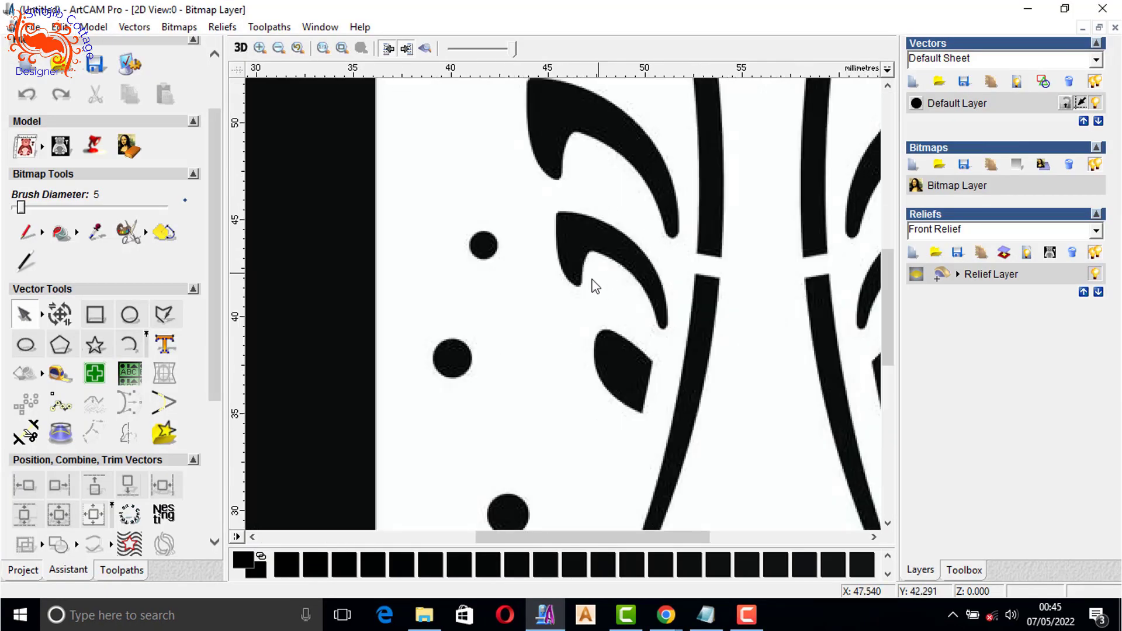
pyautogui.click(130, 345)
pyautogui.scroll(2, 446, 208)
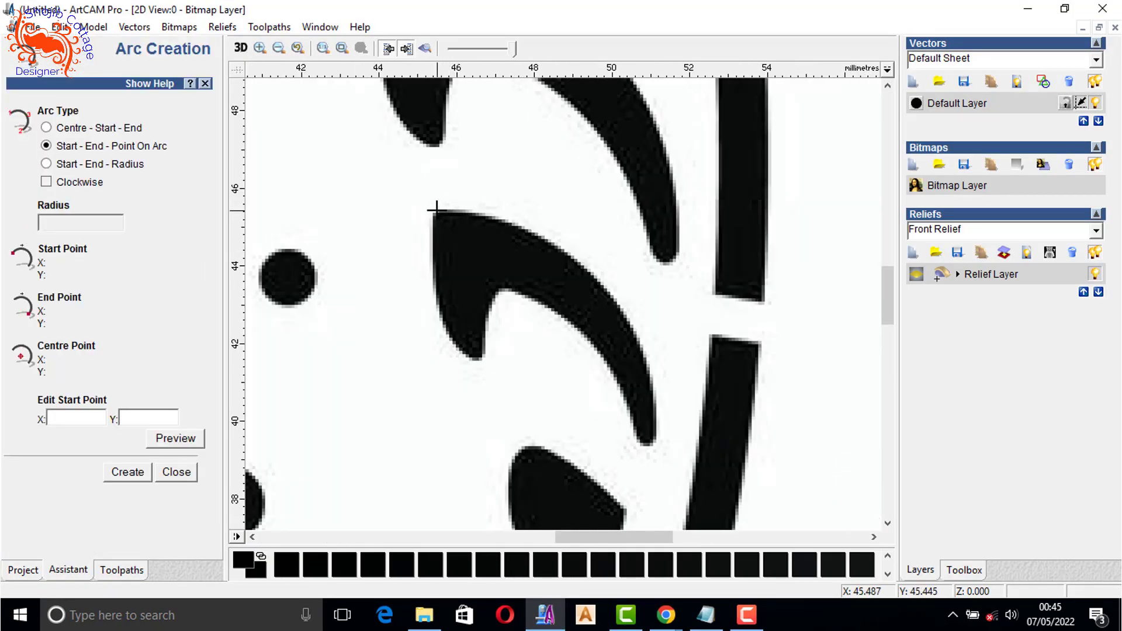
pyautogui.click(440, 212)
pyautogui.click(653, 443)
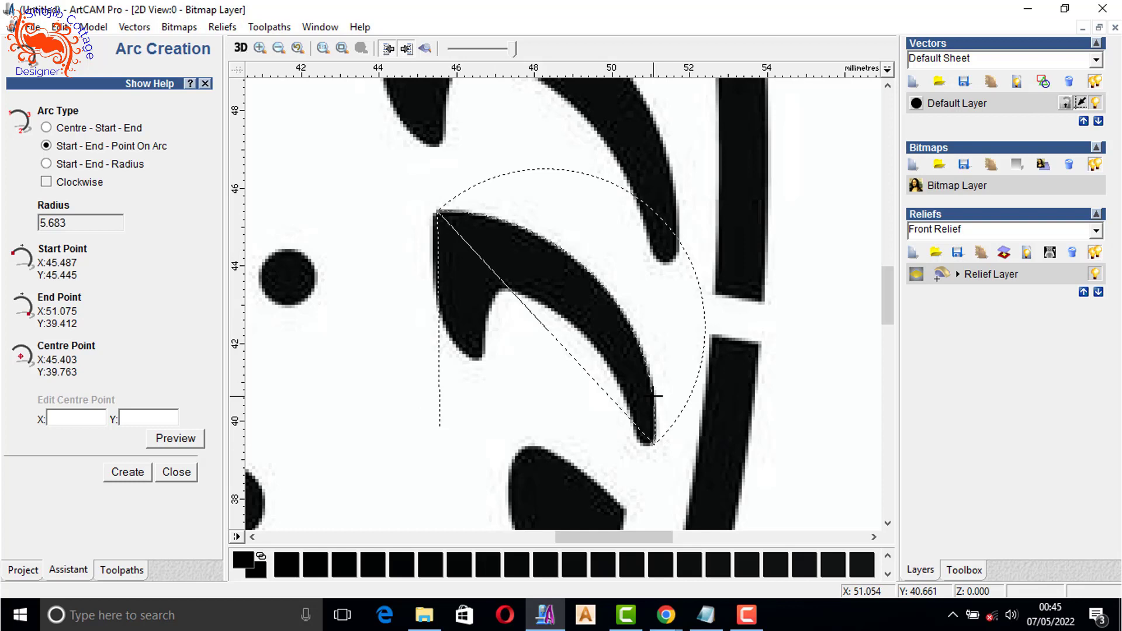
pyautogui.click(645, 351)
# - Trace the leaf's short outer edge with a second arc from its upper tip to its lower-left tip and end arc creation
pyautogui.click(439, 211)
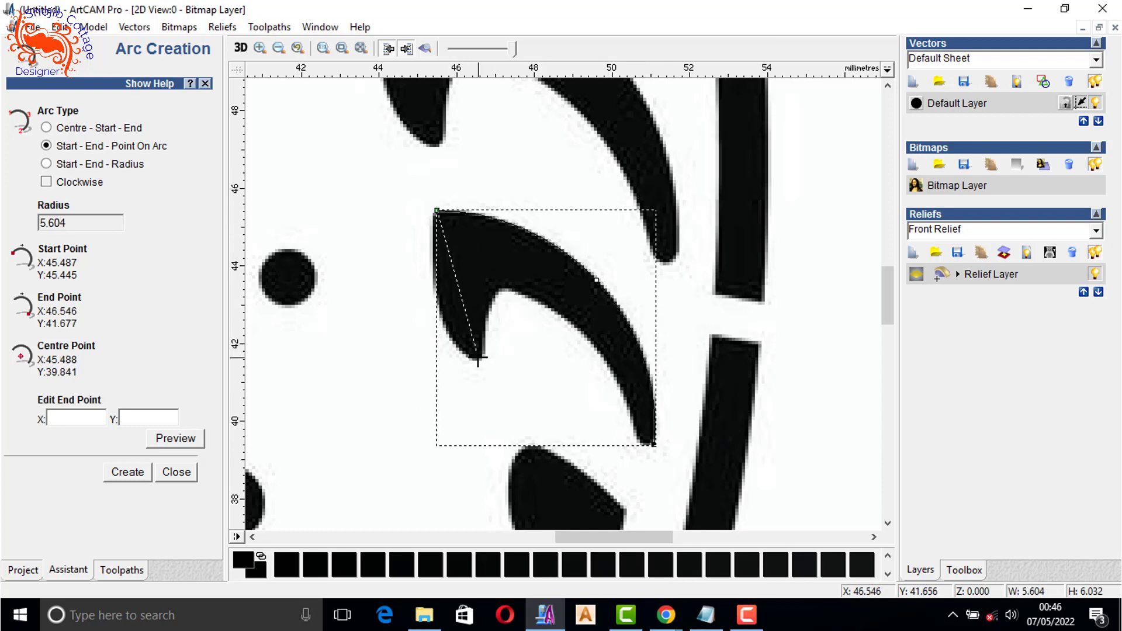
pyautogui.click(477, 361)
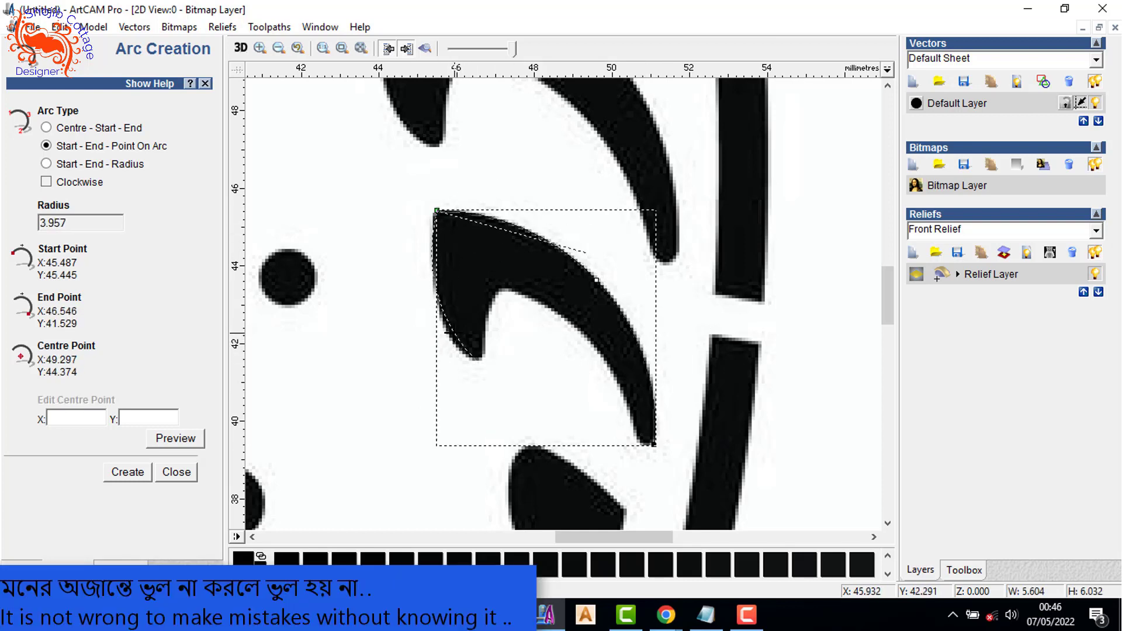
pyautogui.click(463, 342)
pyautogui.press('Escape')
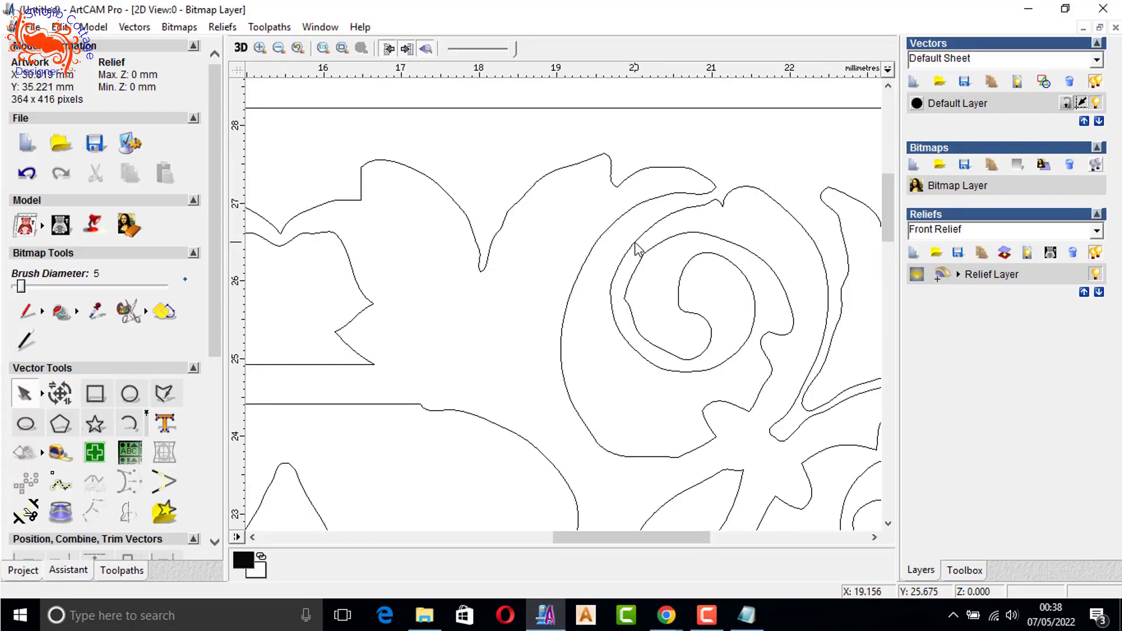
pyautogui.scroll(2, 625, 251)
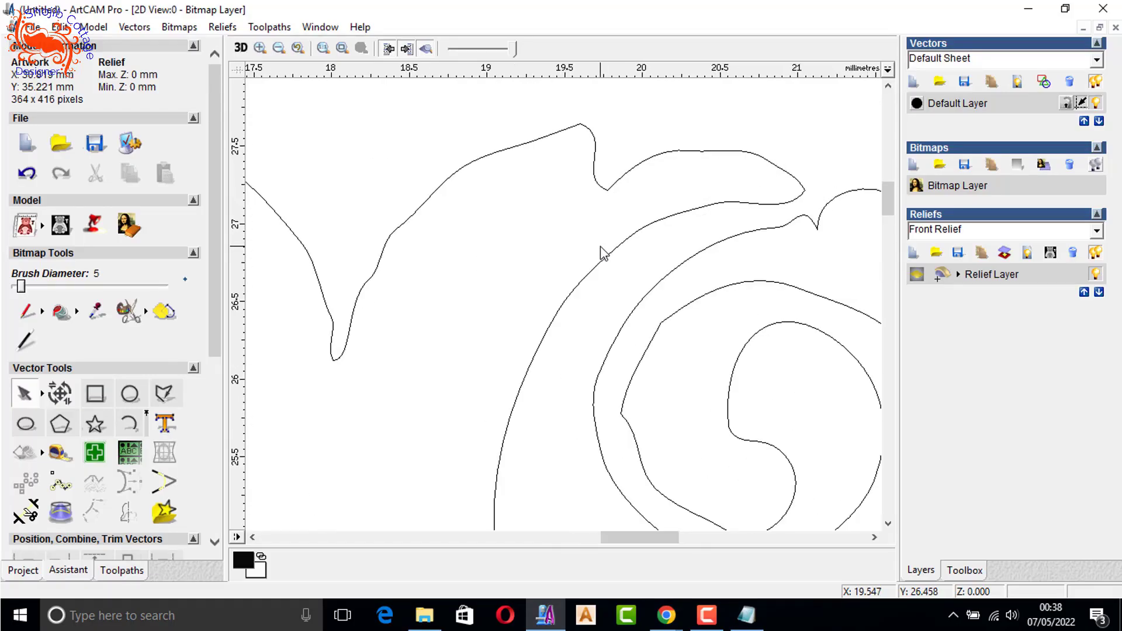
pyautogui.press('n')
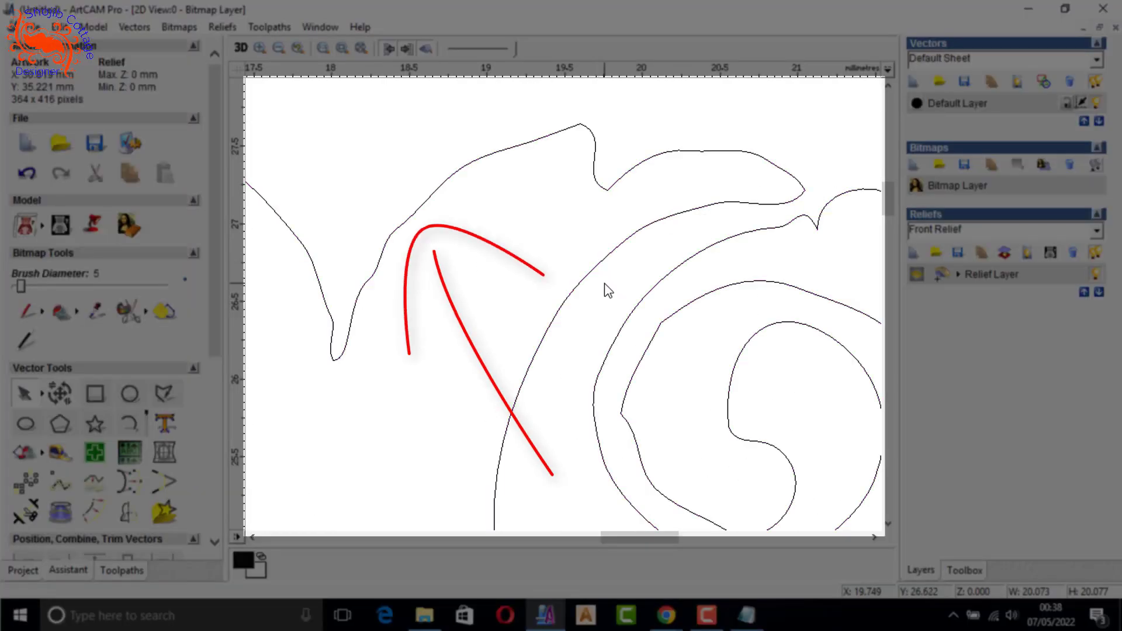
pyautogui.scroll(-1, 604, 283)
pyautogui.scroll(-2, 604, 283)
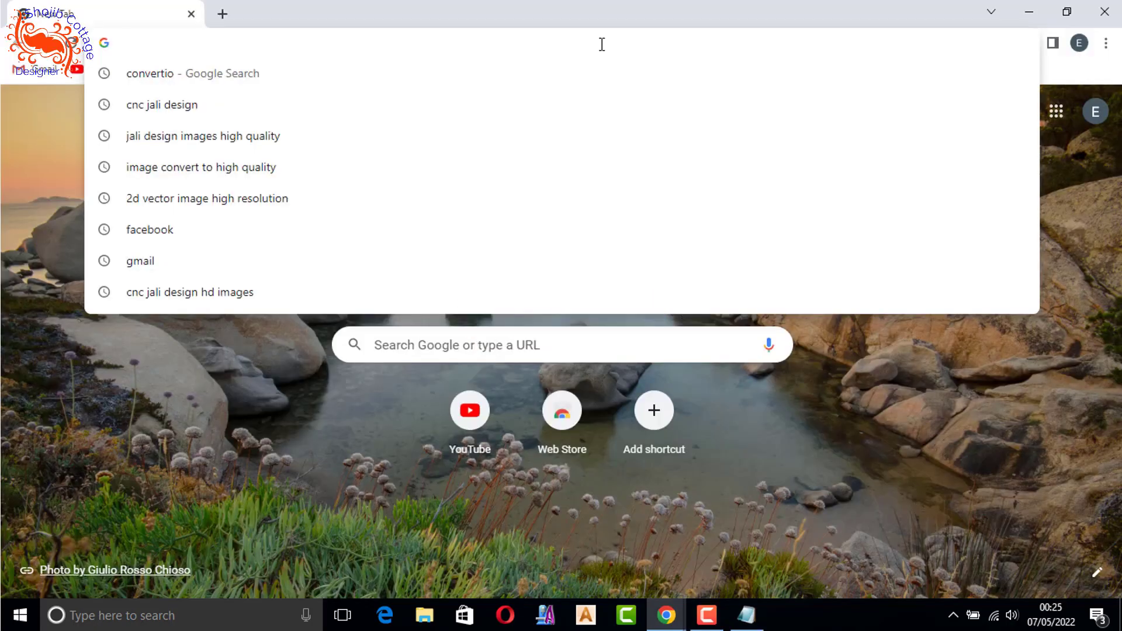
# - Search Google for "cnc jali design png" in Chrome and show the image results
pyautogui.write('cnc jali design')
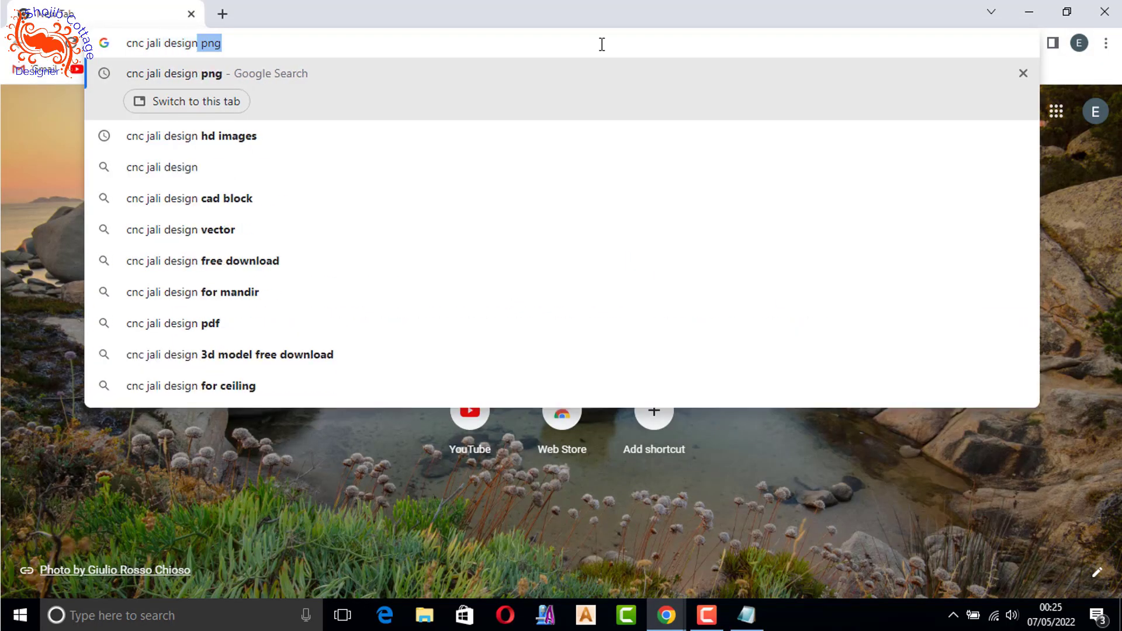
pyautogui.press('Return')
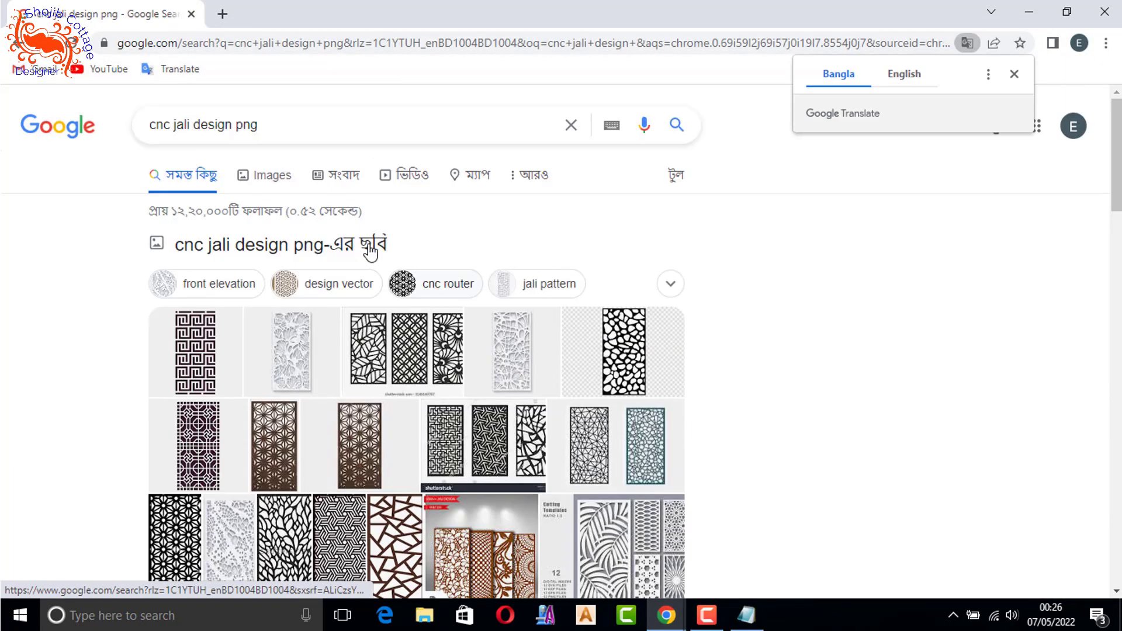
pyautogui.click(268, 173)
# - Find the Vecteezy "laser cutting ornament square engraving" image in the results and save it to the computer
pyautogui.scroll(-10, 595, 268)
pyautogui.scroll(-20, 595, 269)
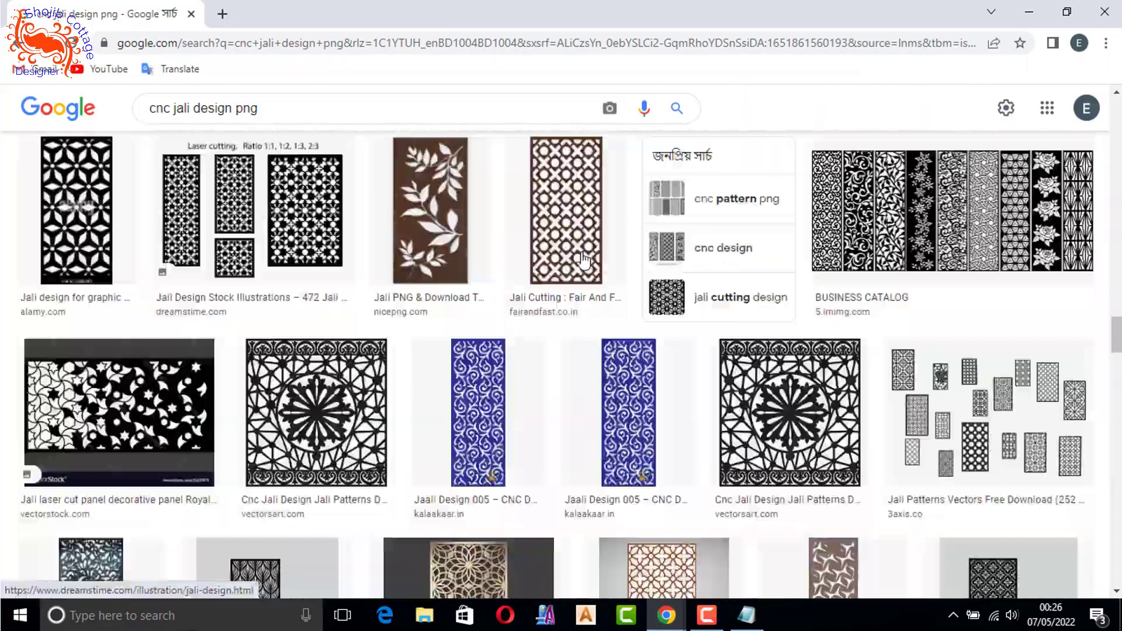
pyautogui.scroll(-20, 738, 316)
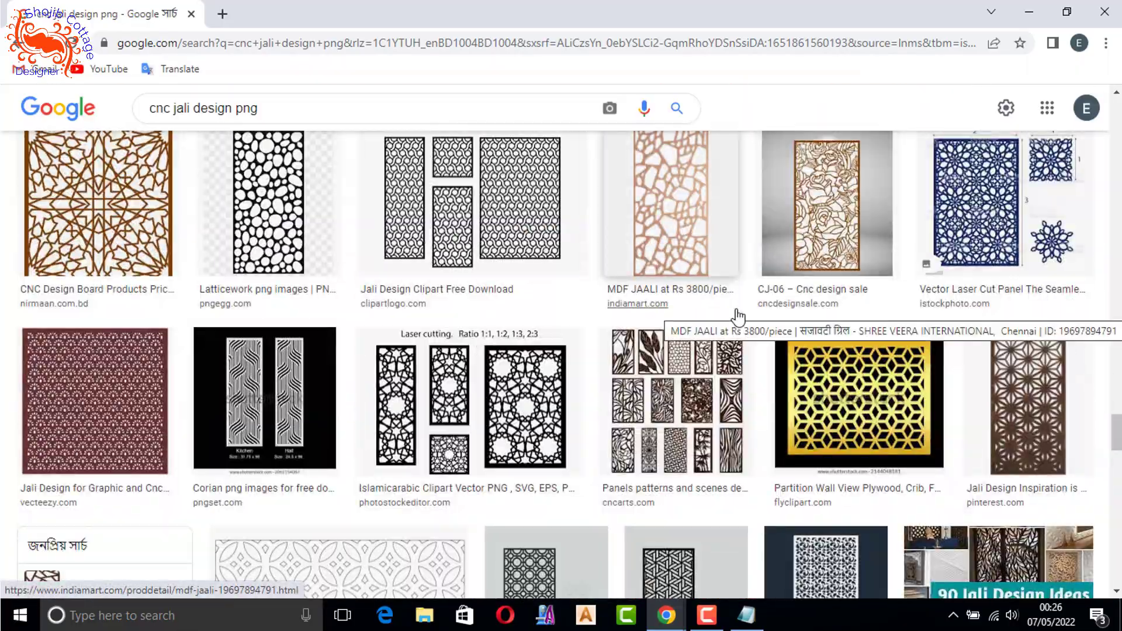
pyautogui.scroll(-15, 738, 316)
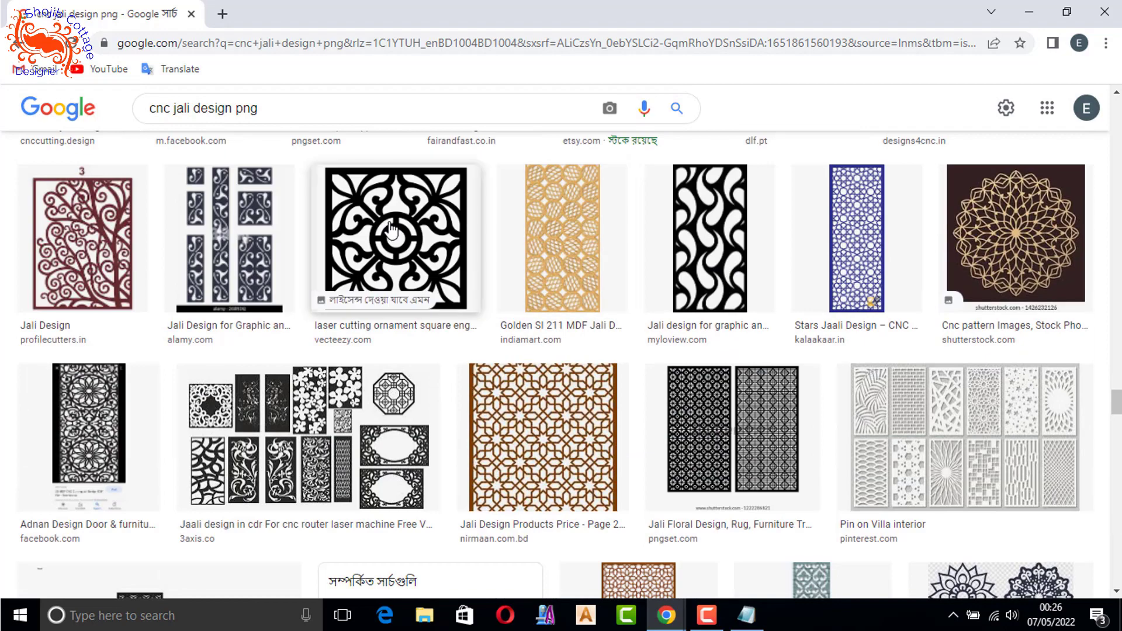
pyautogui.click(440, 270)
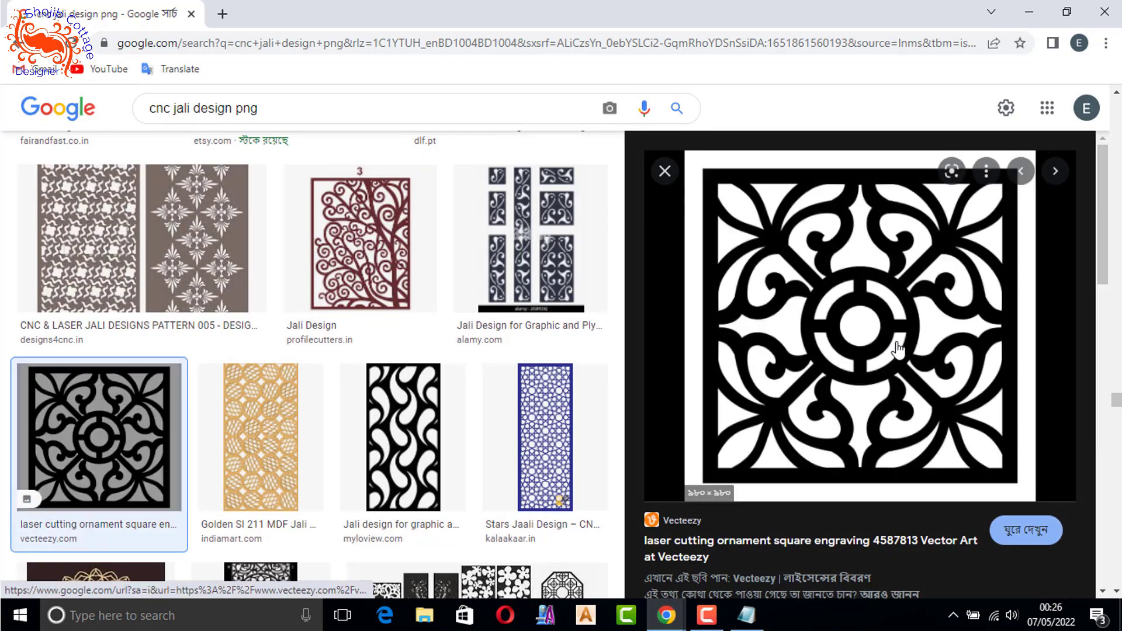
pyautogui.rightClick(856, 331)
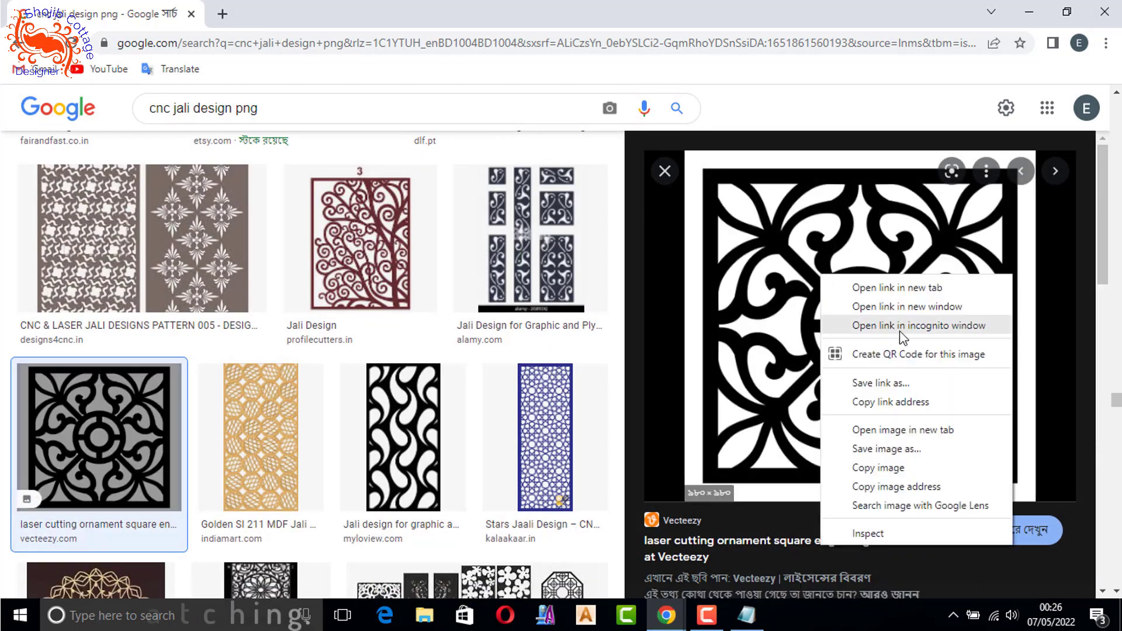
pyautogui.click(881, 454)
pyautogui.press('Return')
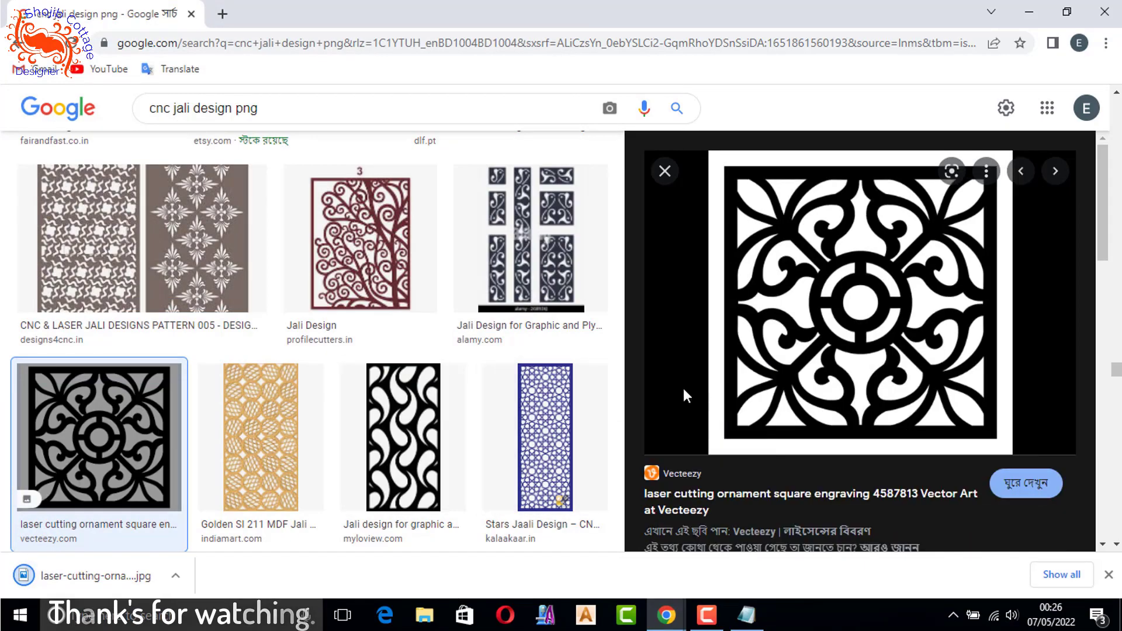
# - Open the square flower ornament from fr.vecteezy.com among the related images and save it to the computer
pyautogui.scroll(-6, 485, 334)
pyautogui.scroll(-15, 484, 334)
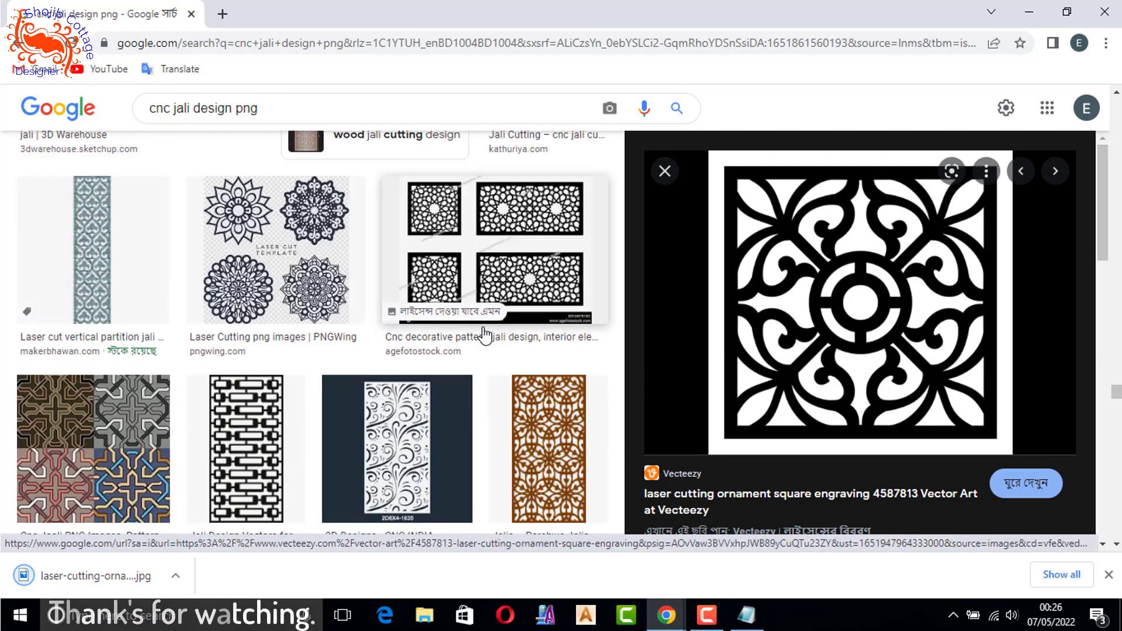
pyautogui.scroll(-10, 771, 358)
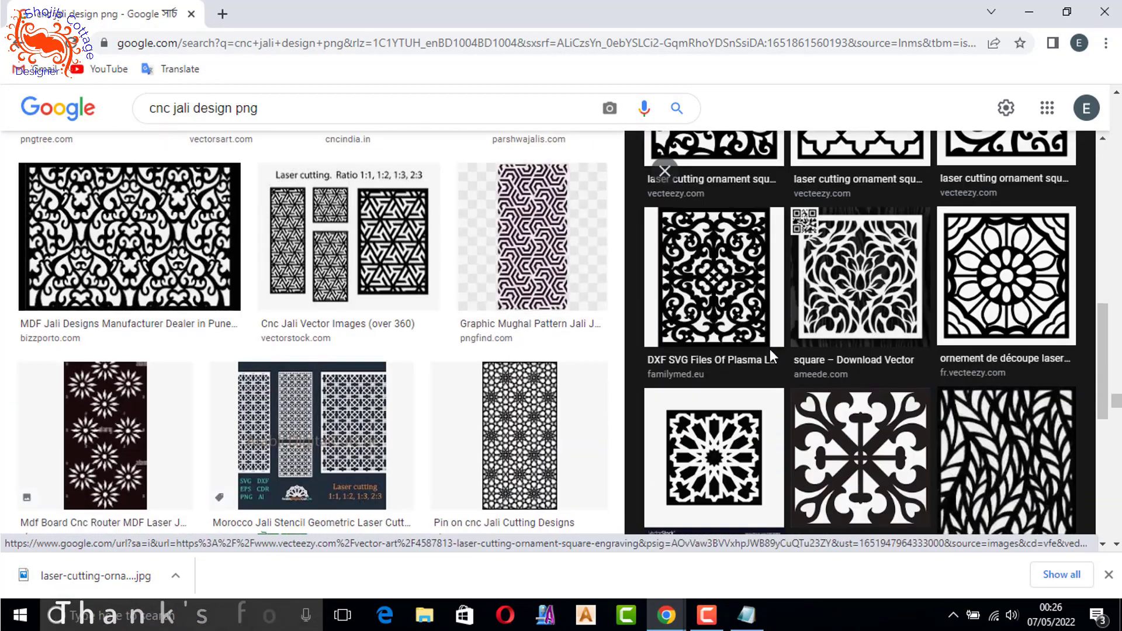
pyautogui.click(1006, 371)
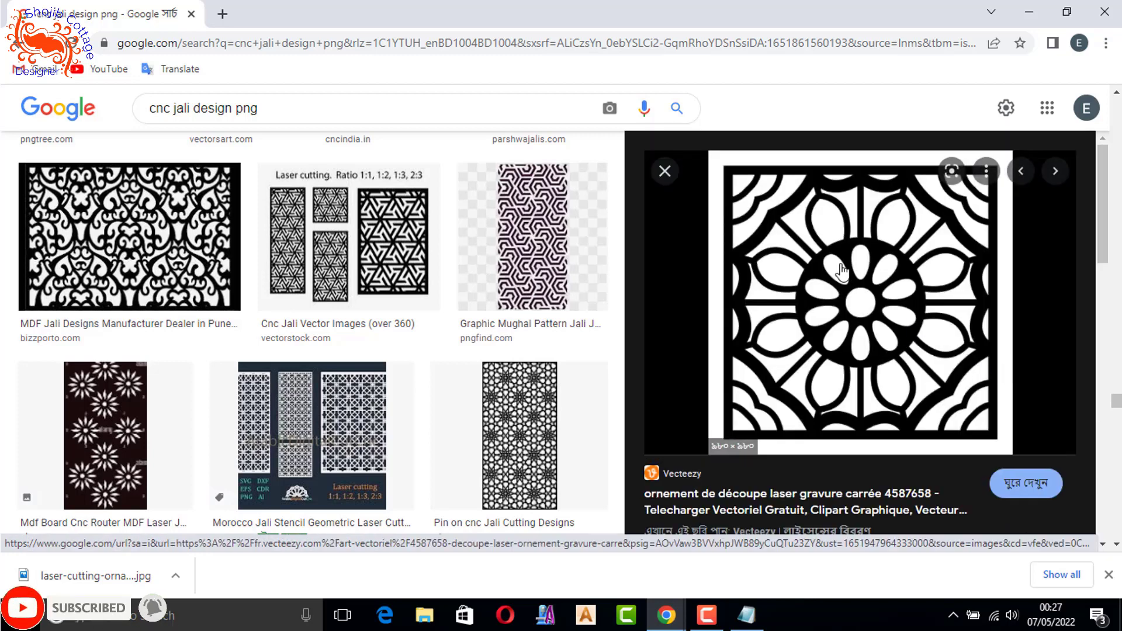
pyautogui.rightClick(787, 238)
pyautogui.click(837, 410)
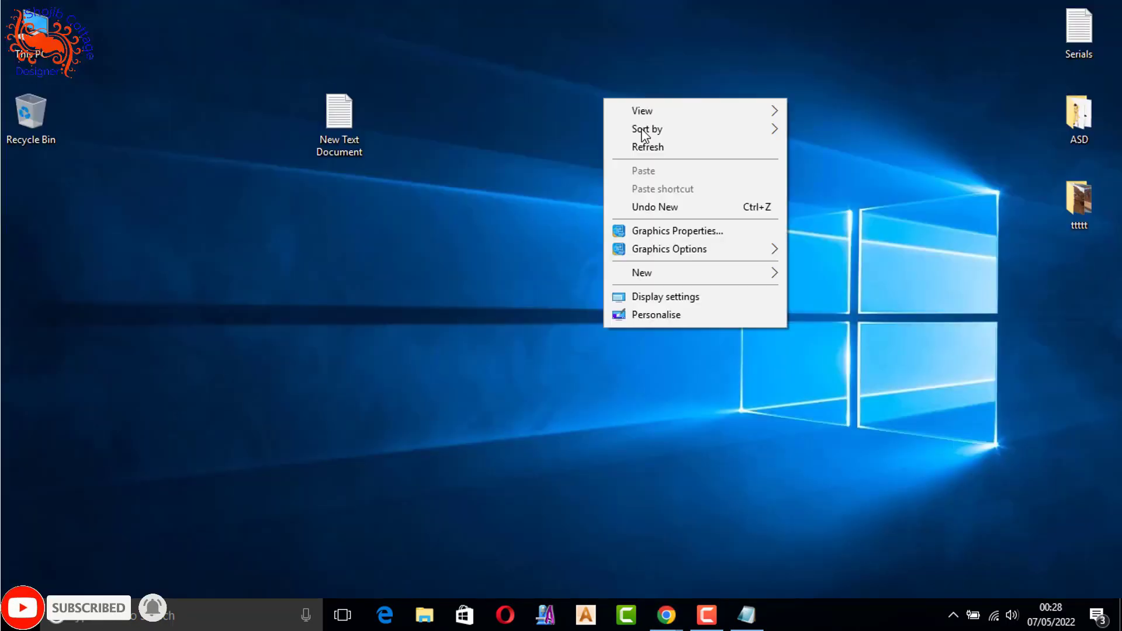
# - Dismiss the desktop context menu and move New Text Document beneath the ttttt folder
pyautogui.click(511, 90)
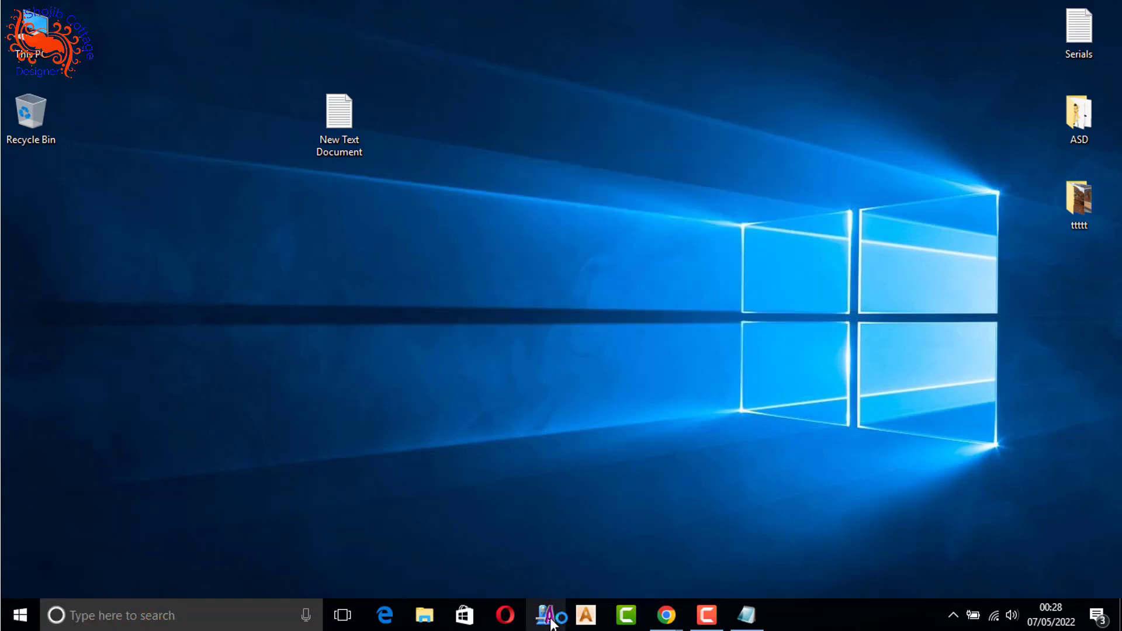
pyautogui.moveTo(339, 117); pyautogui.dragTo(1077, 291)
# - Load the p7yplp7q image from Downloads into ArtCAM Pro, accept the 300 d.p.i. model size in mm, and maximize the window
pyautogui.click(1002, 247)
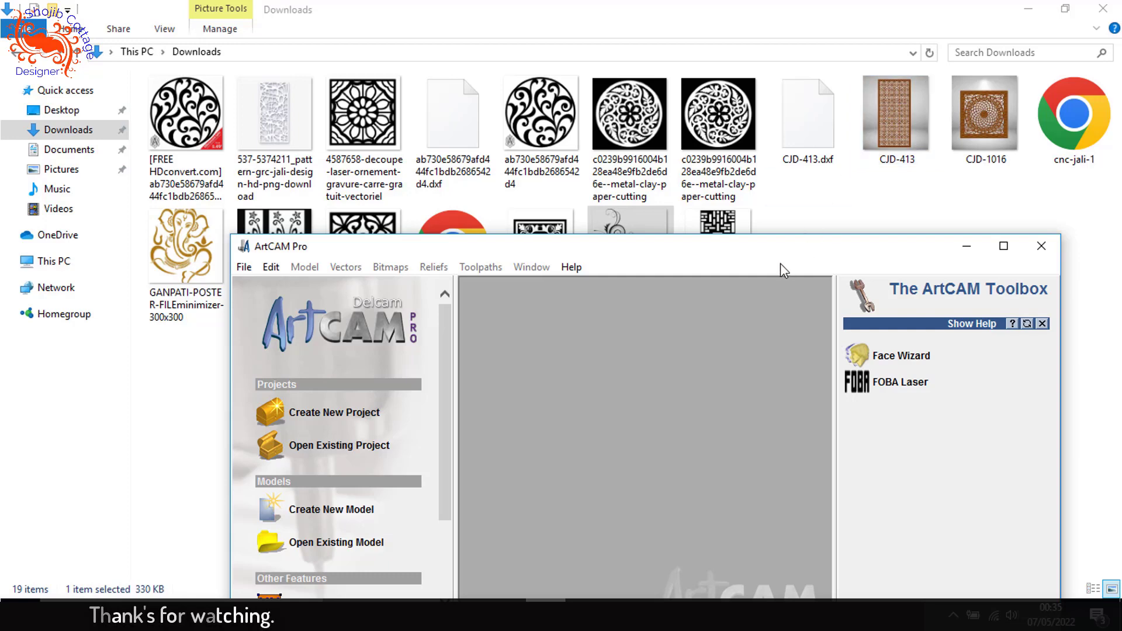
pyautogui.moveTo(780, 264); pyautogui.dragTo(718, 338)
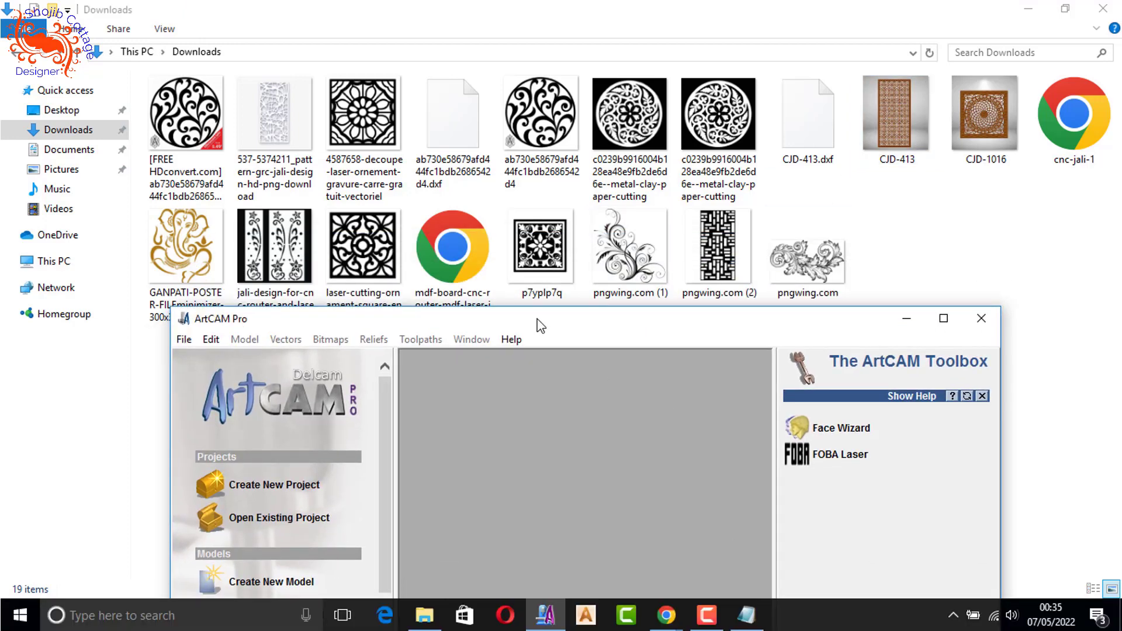
pyautogui.click(538, 251)
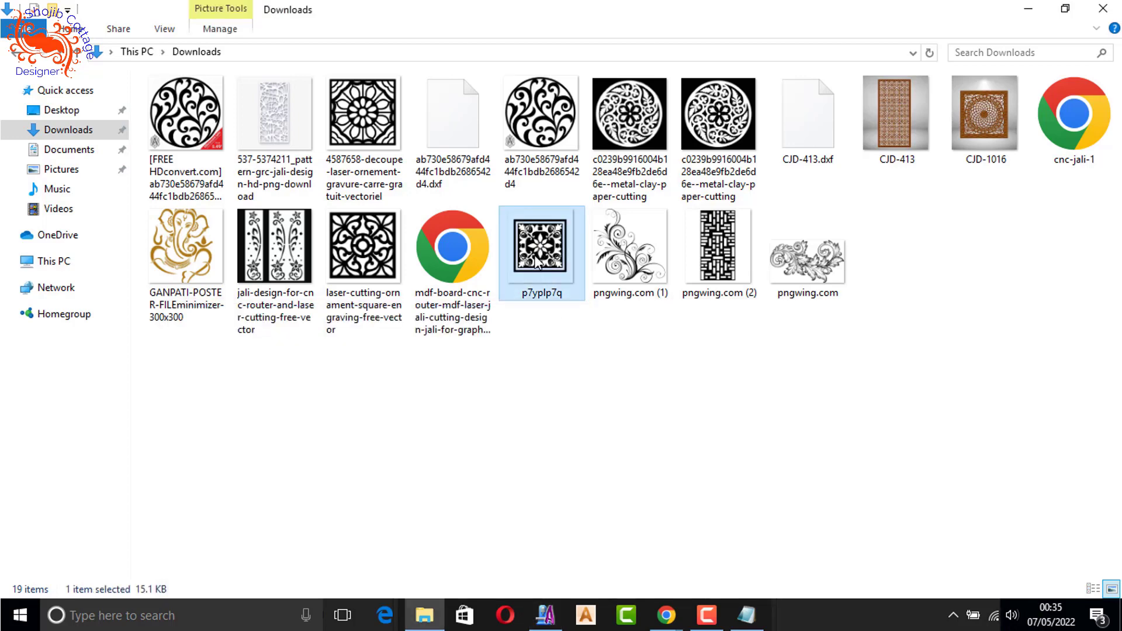
pyautogui.moveTo(549, 248); pyautogui.dragTo(579, 495)
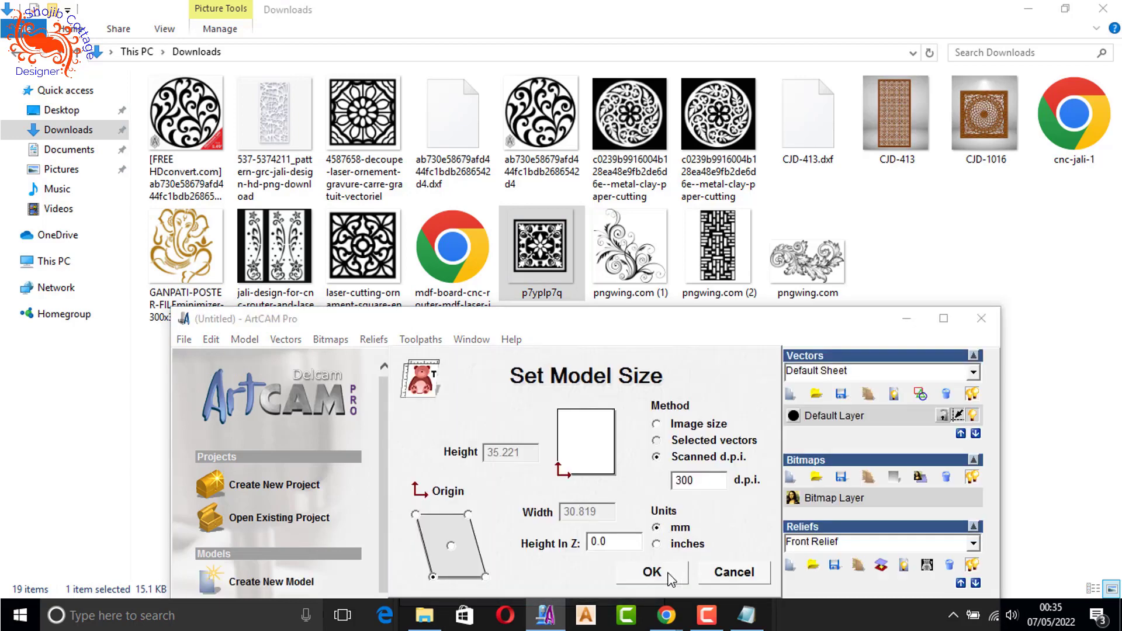
pyautogui.click(670, 576)
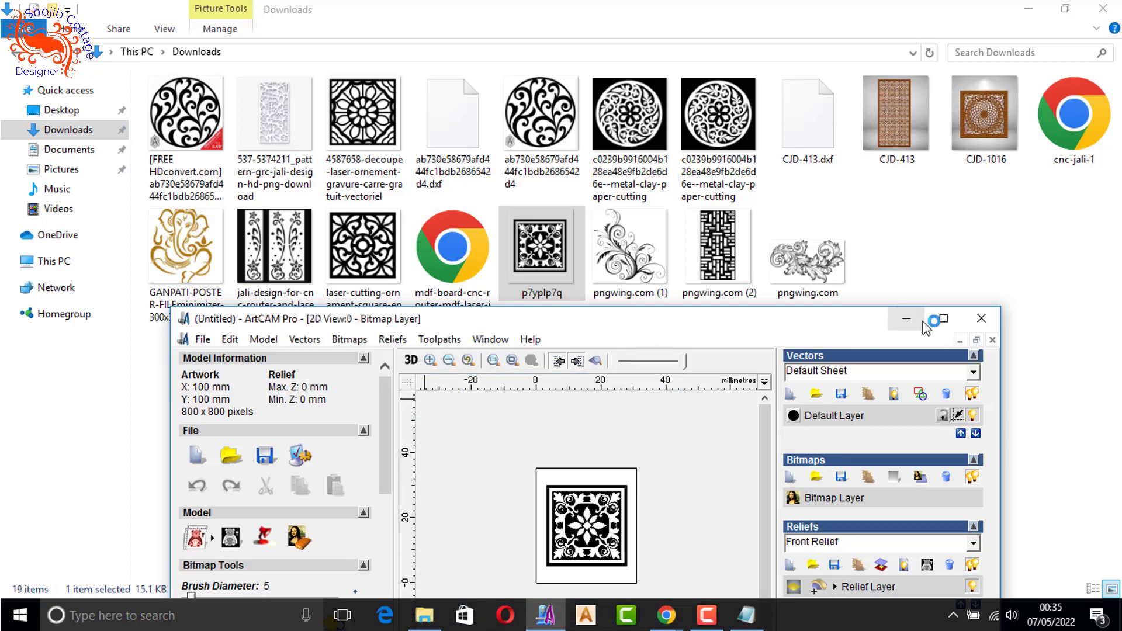
pyautogui.click(943, 318)
# - Reduce the ornament bitmap to a maximum of 2 colours
pyautogui.scroll(1, 493, 245)
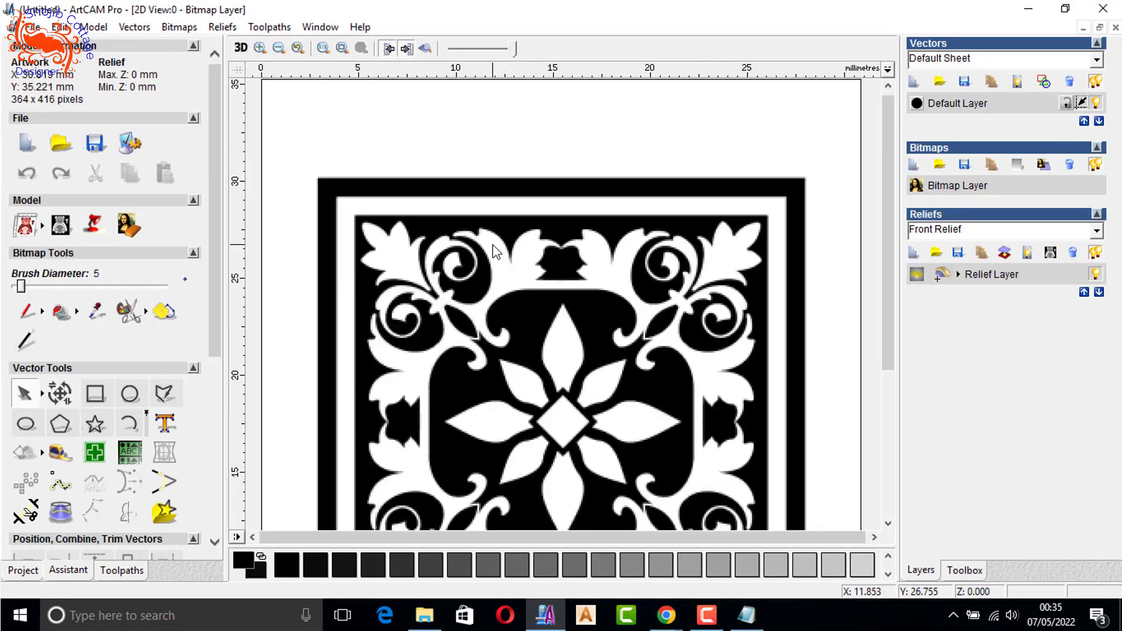
pyautogui.scroll(-1, 574, 296)
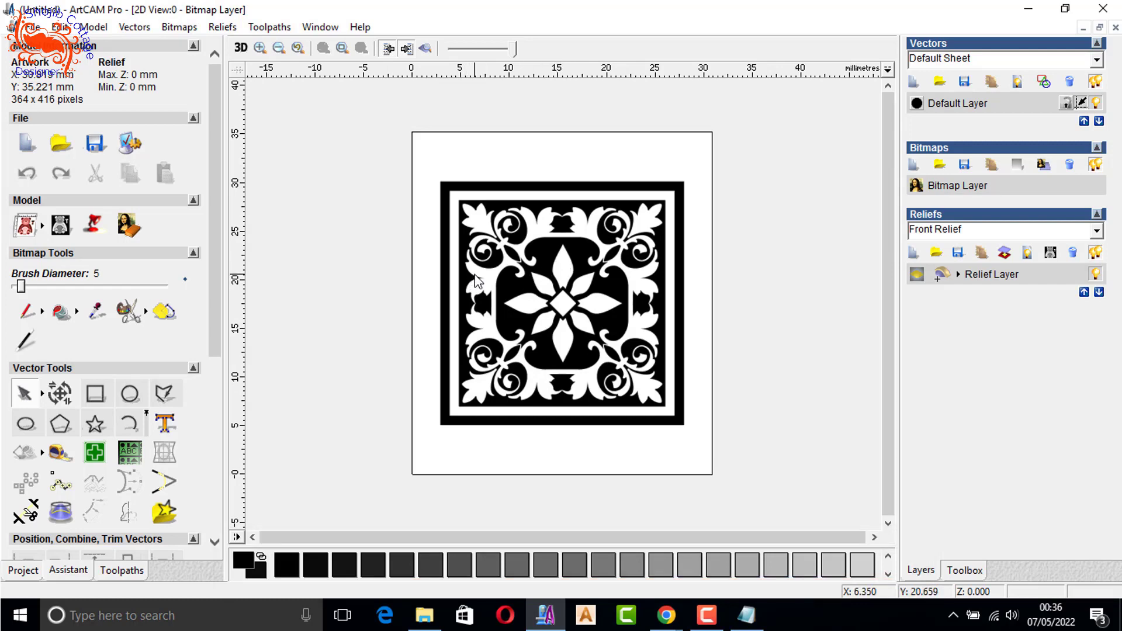
pyautogui.click(127, 313)
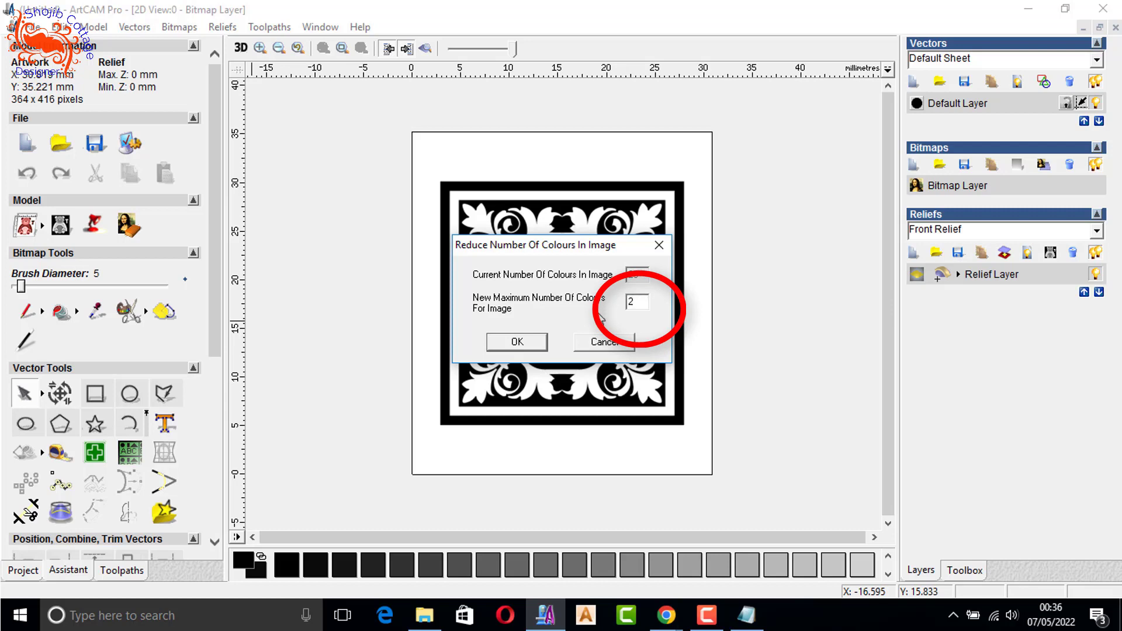
pyautogui.click(537, 343)
pyautogui.click(614, 350)
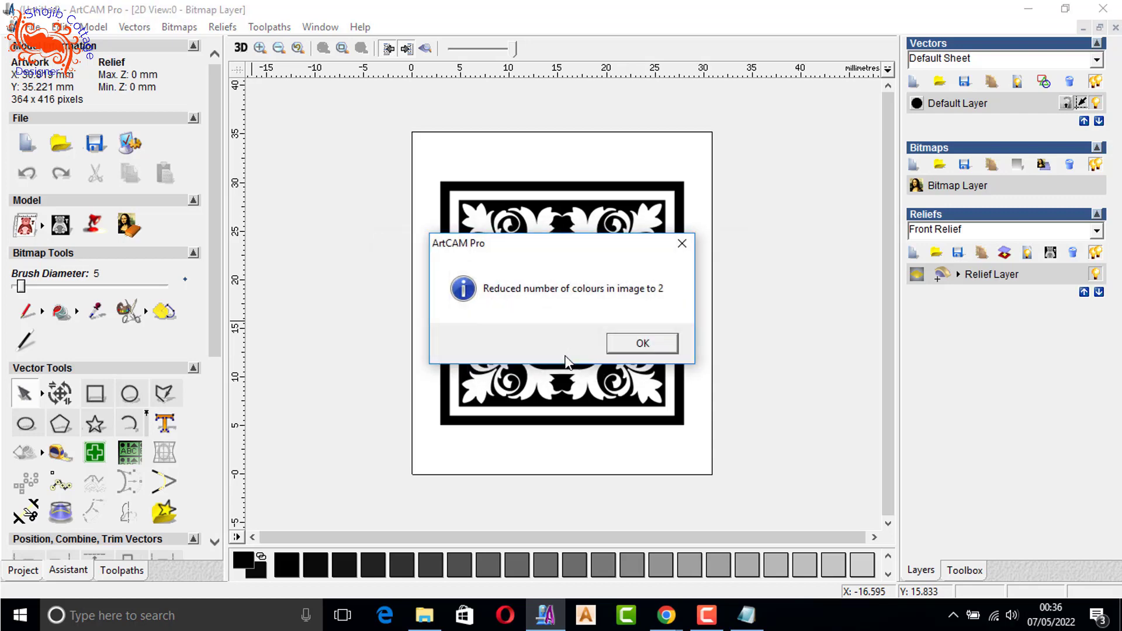
pyautogui.click(642, 345)
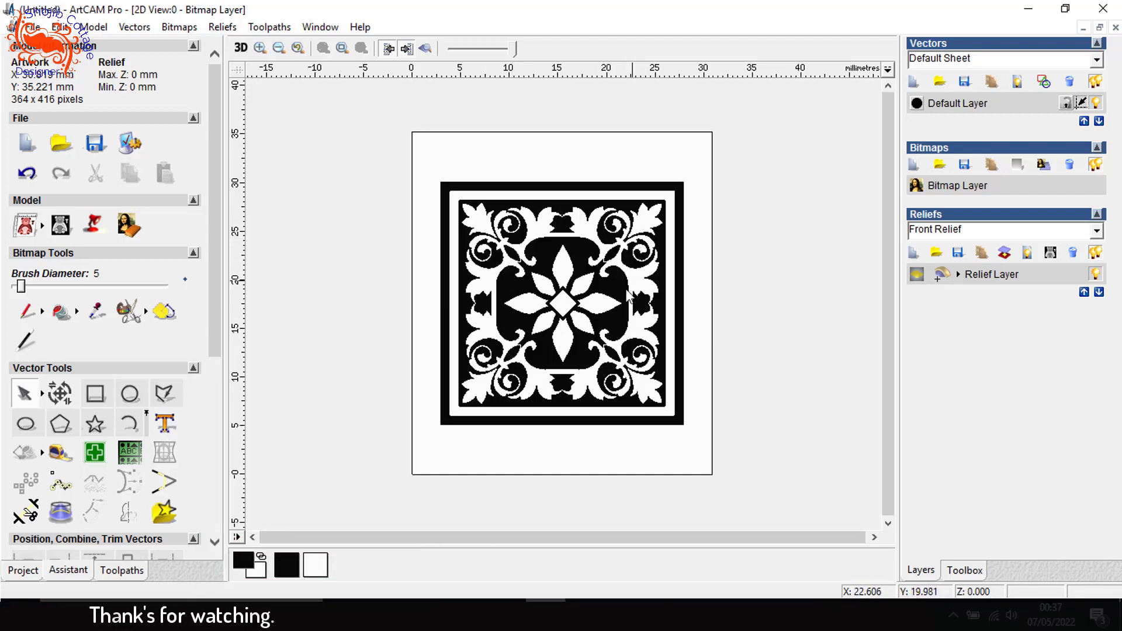
pyautogui.scroll(1, 598, 283)
pyautogui.scroll(-1, 597, 283)
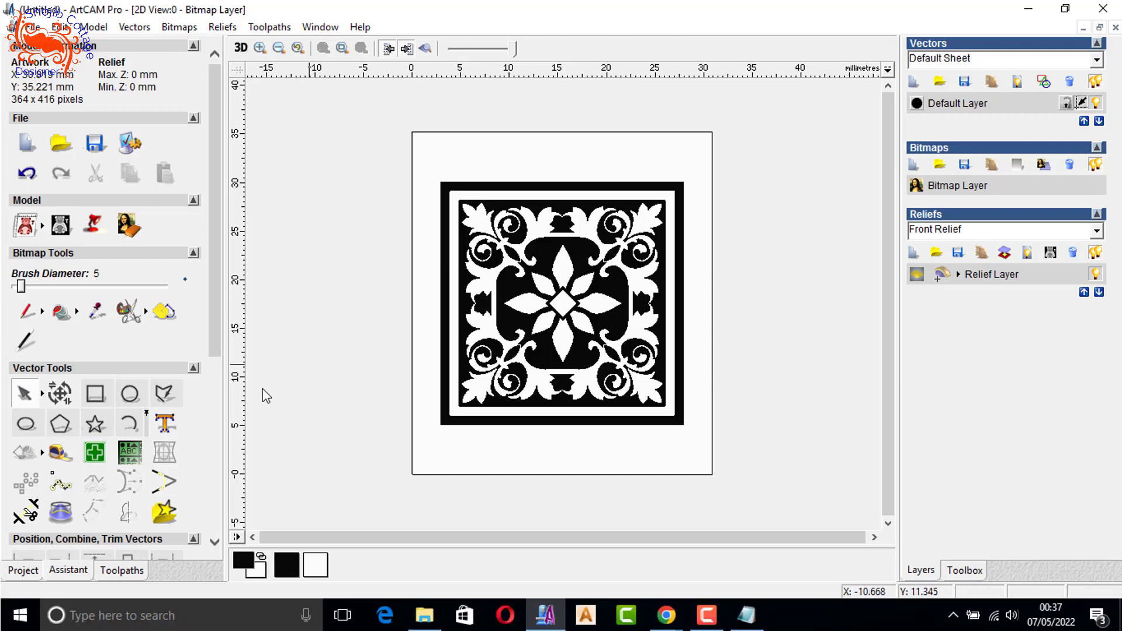
# - Trace the two-colour ornament bitmap into boundary vectors with a pixel tolerance of .001, keeping lines of 15 pixels minimum length
pyautogui.click(163, 314)
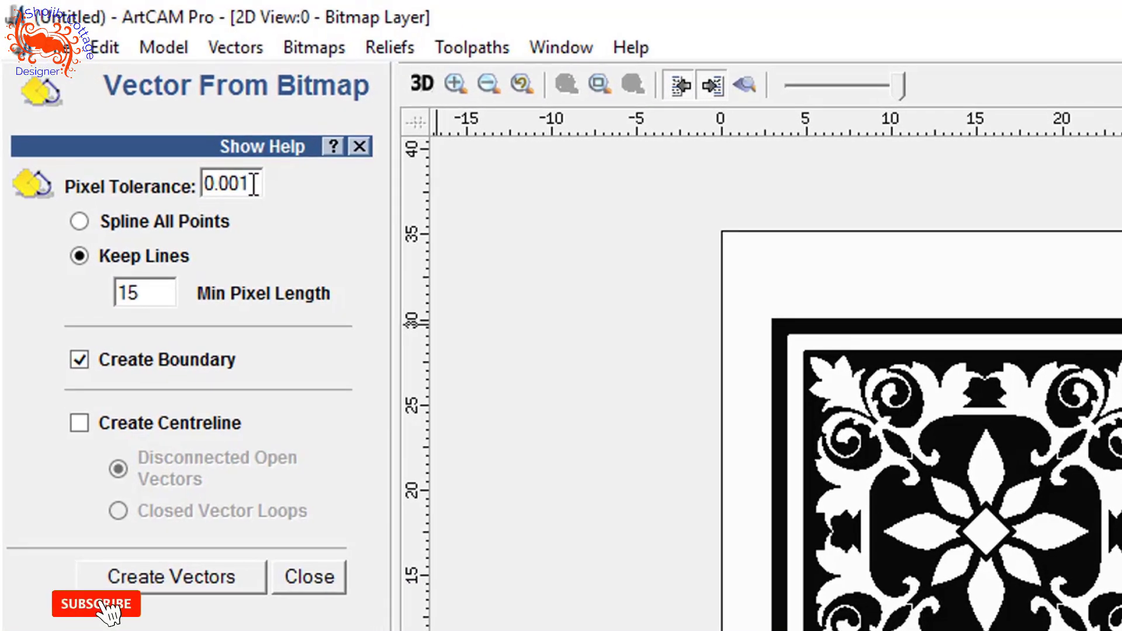
pyautogui.moveTo(254, 184); pyautogui.dragTo(78, 201)
pyautogui.write('1')
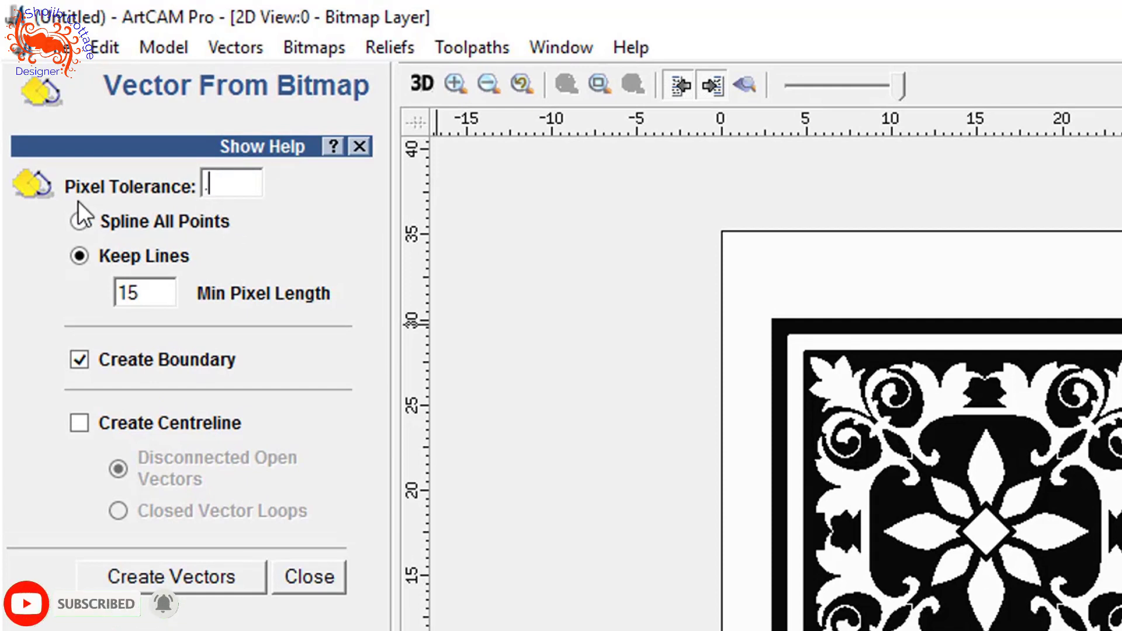
pyautogui.write('.001')
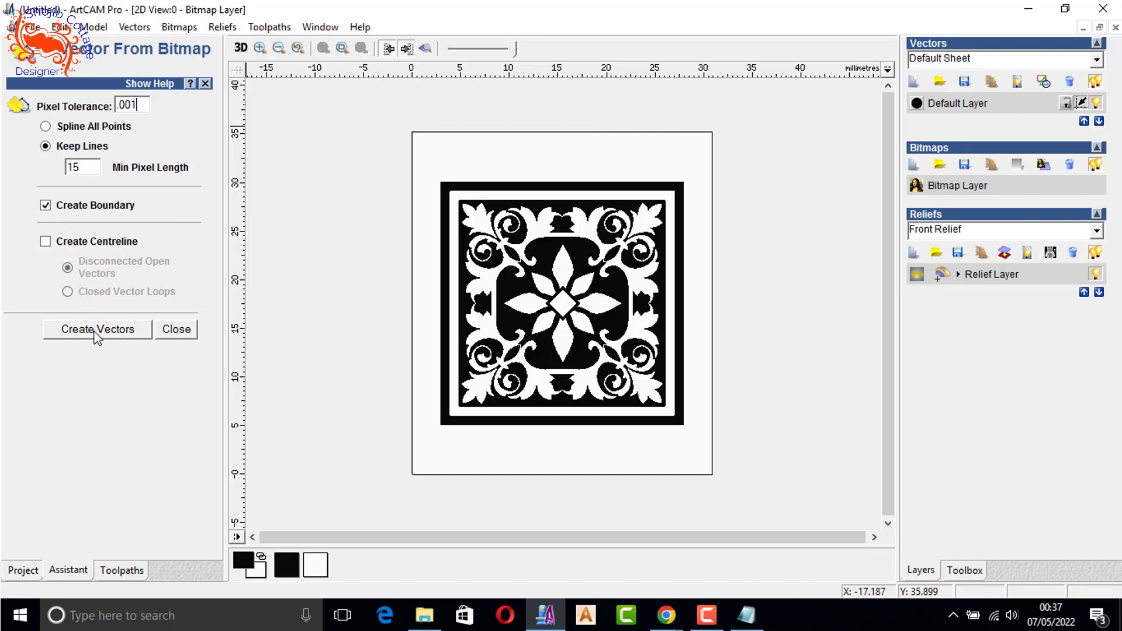
pyautogui.click(97, 331)
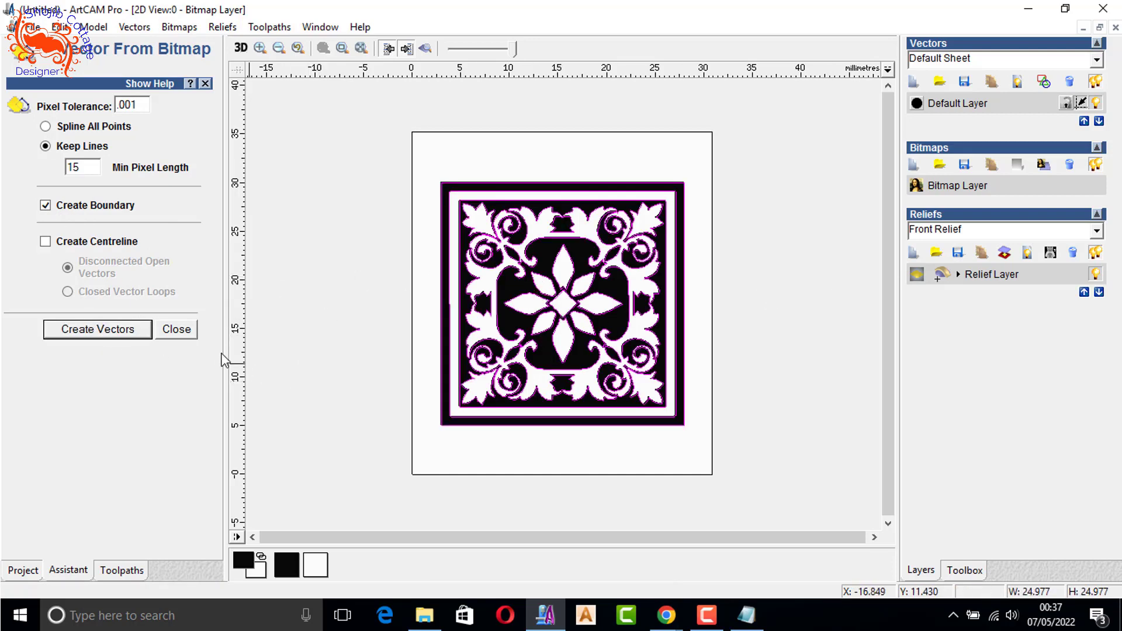
pyautogui.click(177, 329)
pyautogui.click(574, 156)
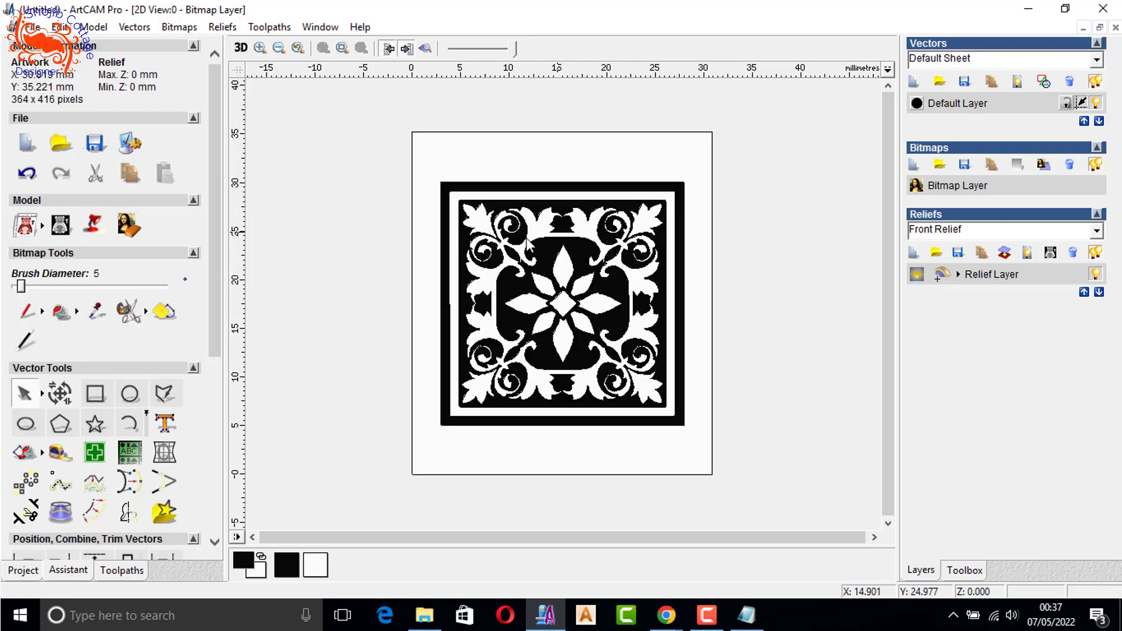
# - Hide the bitmap and examine the traced outlines across the whole ornament
pyautogui.scroll(1, 511, 148)
pyautogui.scroll(-1, 509, 178)
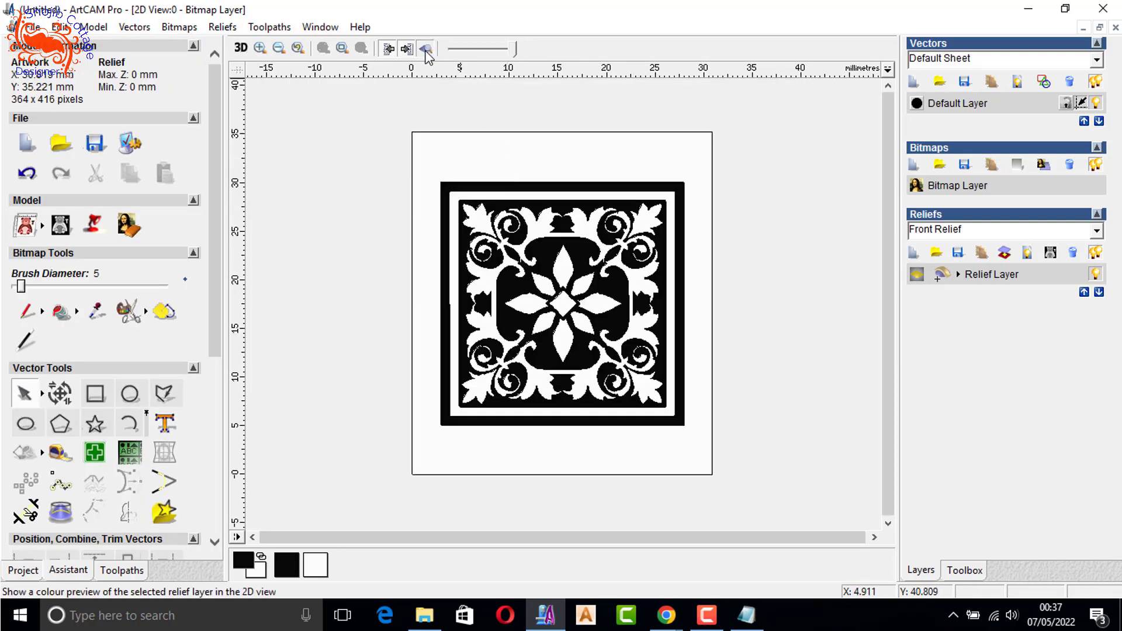
pyautogui.click(425, 49)
pyautogui.scroll(1, 503, 266)
pyautogui.scroll(1, 427, 320)
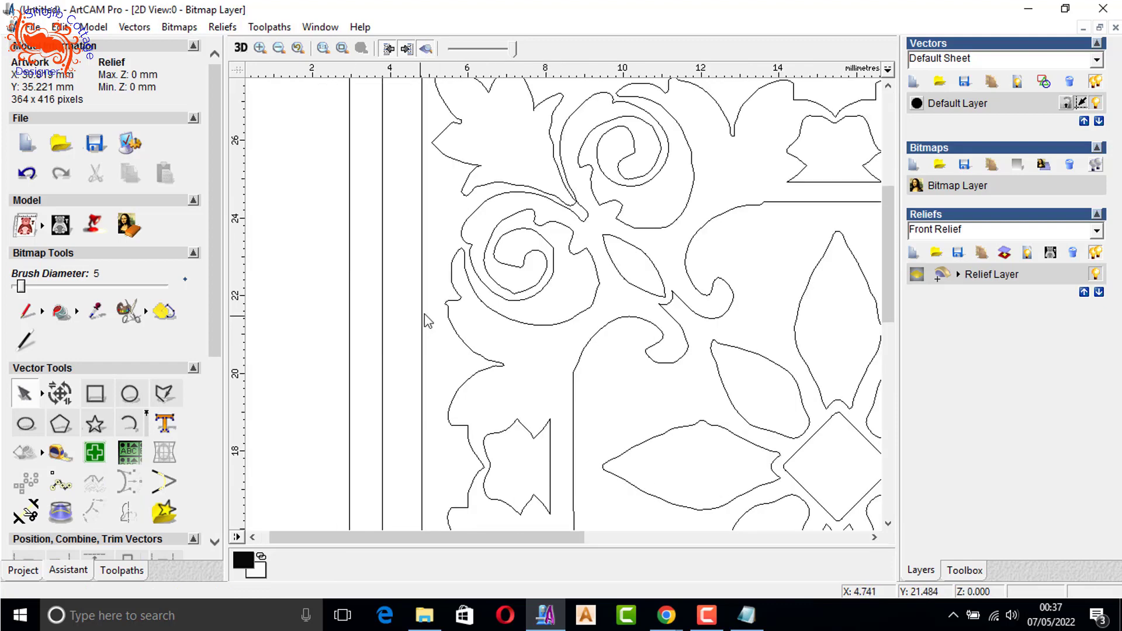
pyautogui.scroll(-1, 730, 255)
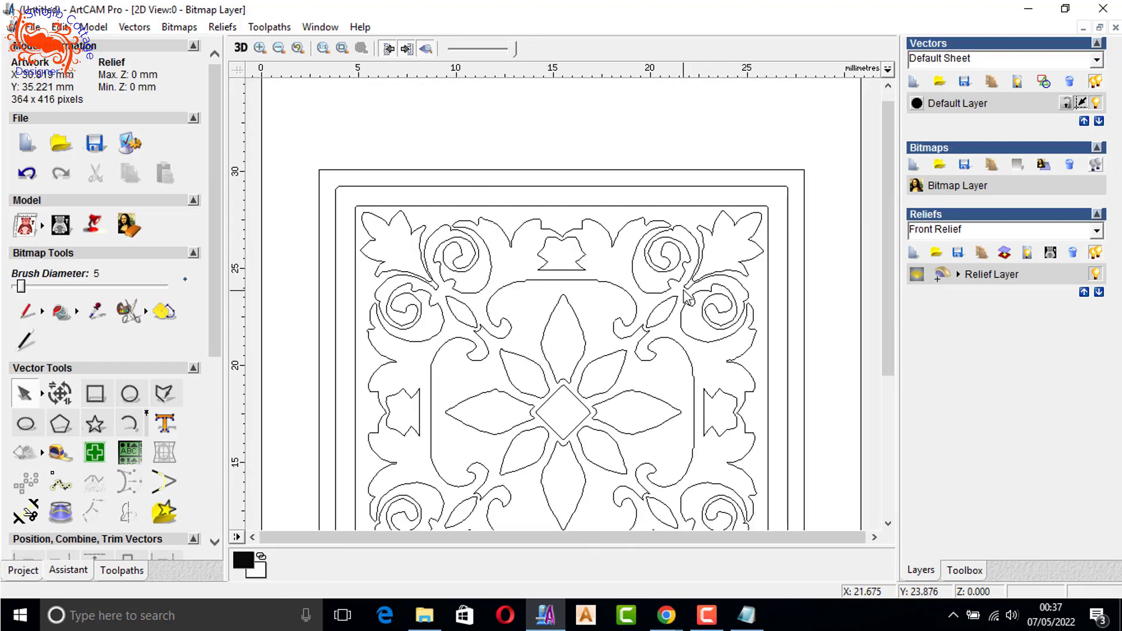
pyautogui.scroll(-1, 582, 301)
pyautogui.scroll(1, 580, 301)
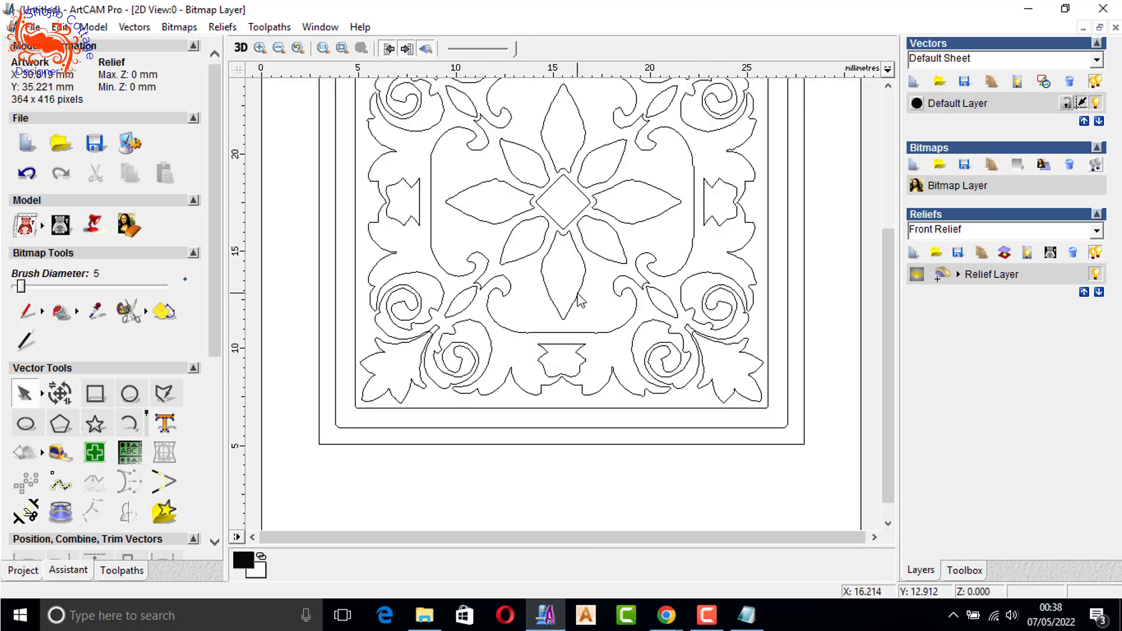
# - Show the bitmap again, check its pixel edges and fade it to about half strength
pyautogui.click(425, 49)
pyautogui.scroll(2, 419, 337)
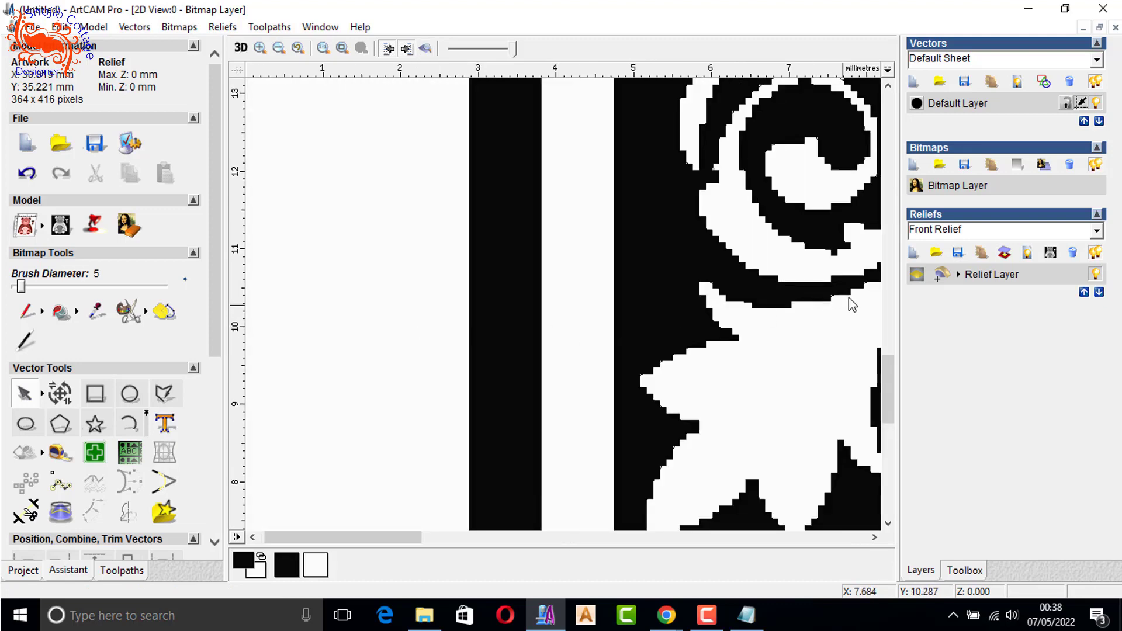
pyautogui.scroll(1, 798, 306)
pyautogui.scroll(-1, 665, 295)
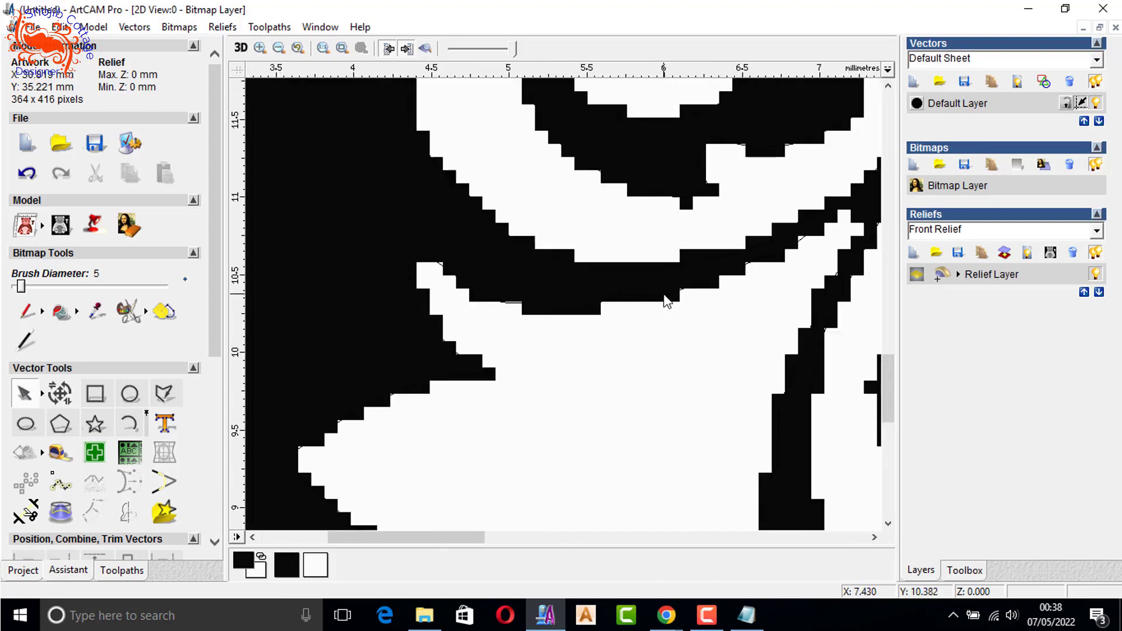
pyautogui.moveTo(510, 57); pyautogui.dragTo(480, 49)
pyautogui.scroll(-3, 676, 265)
pyautogui.scroll(-1, 676, 260)
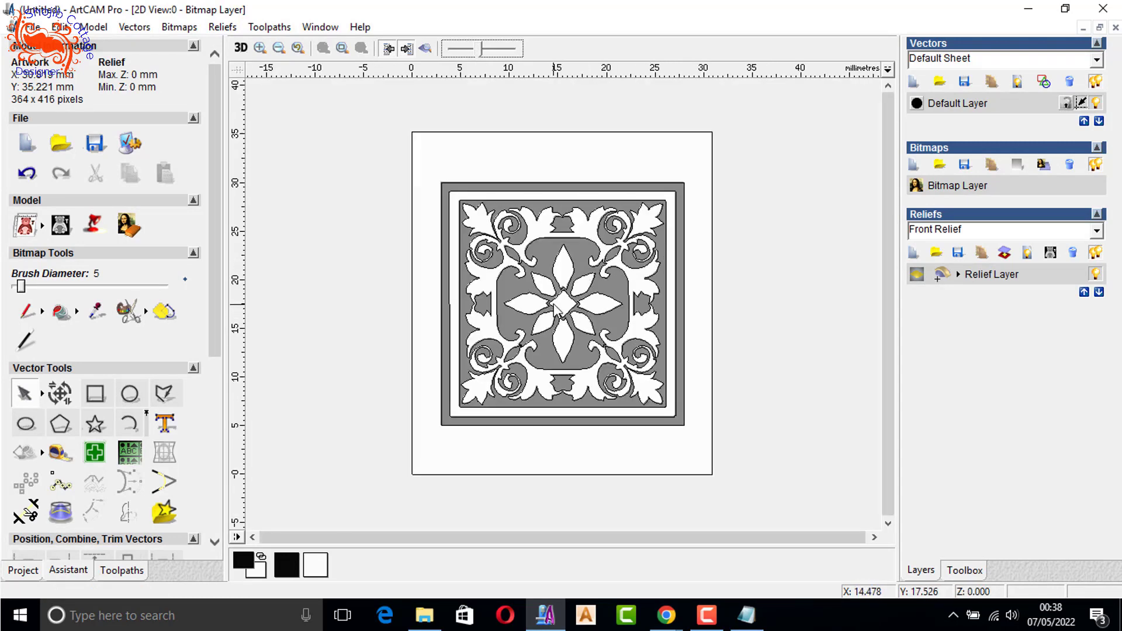
# - Compare the traced outlines with the faded bitmap around the central diamond and petals
pyautogui.scroll(1, 555, 310)
pyautogui.scroll(1, 560, 314)
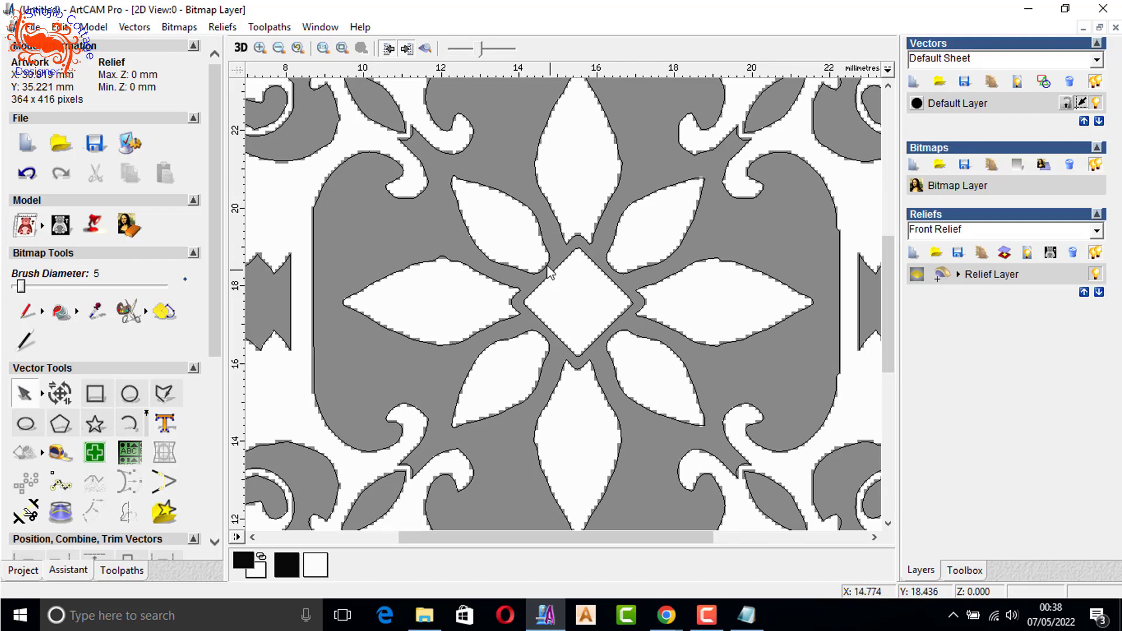
pyautogui.scroll(1, 563, 299)
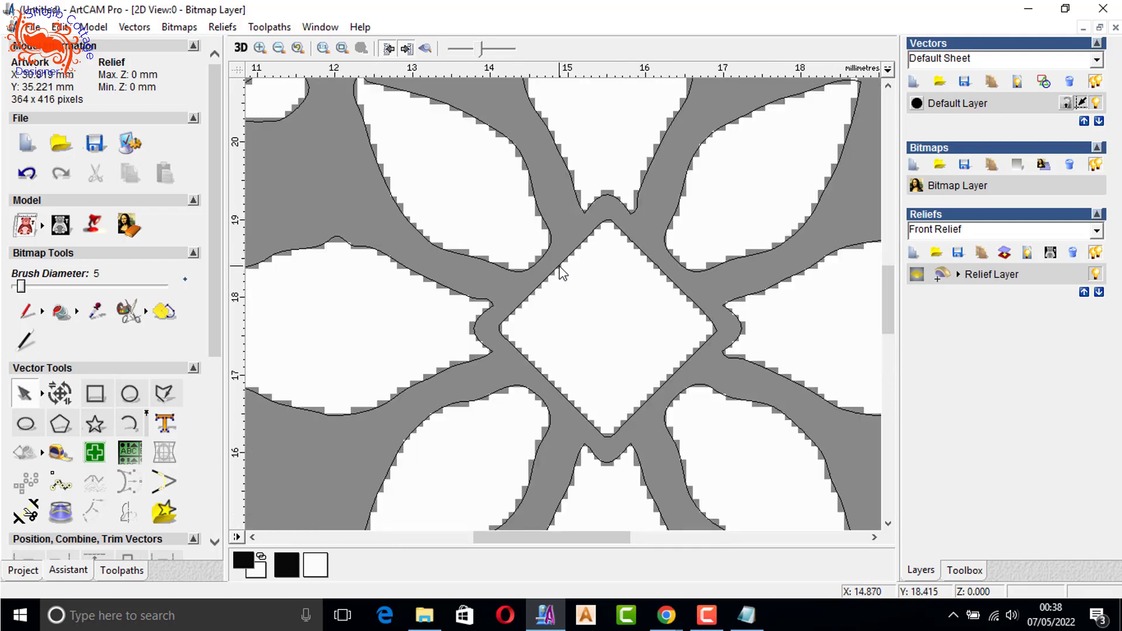
pyautogui.click(560, 266)
pyautogui.click(604, 298)
pyautogui.scroll(-1, 609, 252)
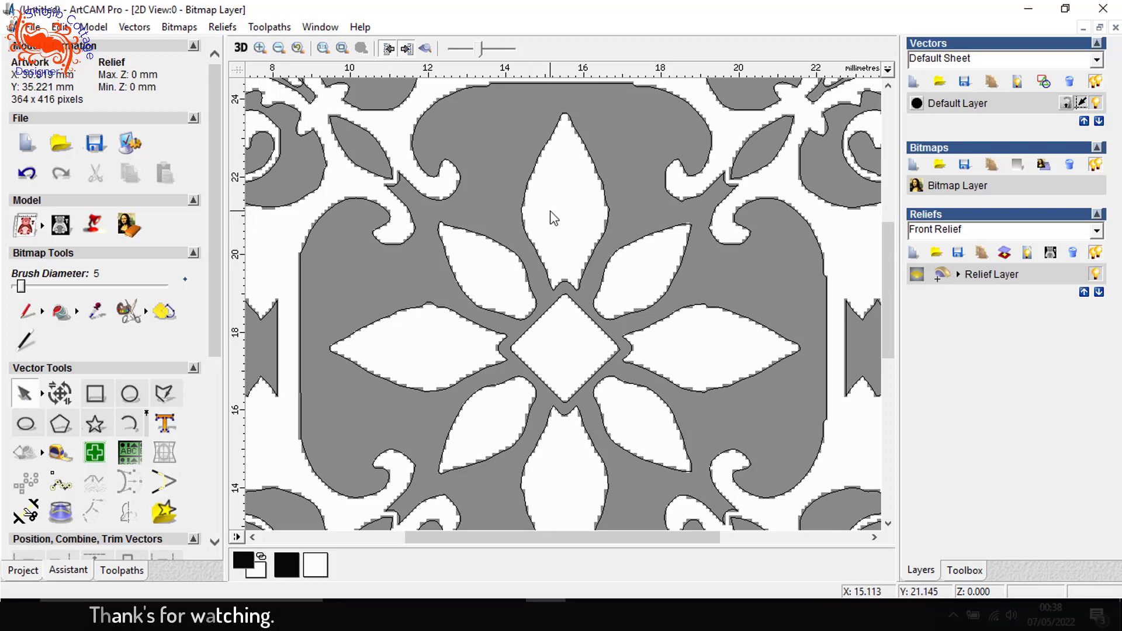
pyautogui.scroll(-5, 553, 218)
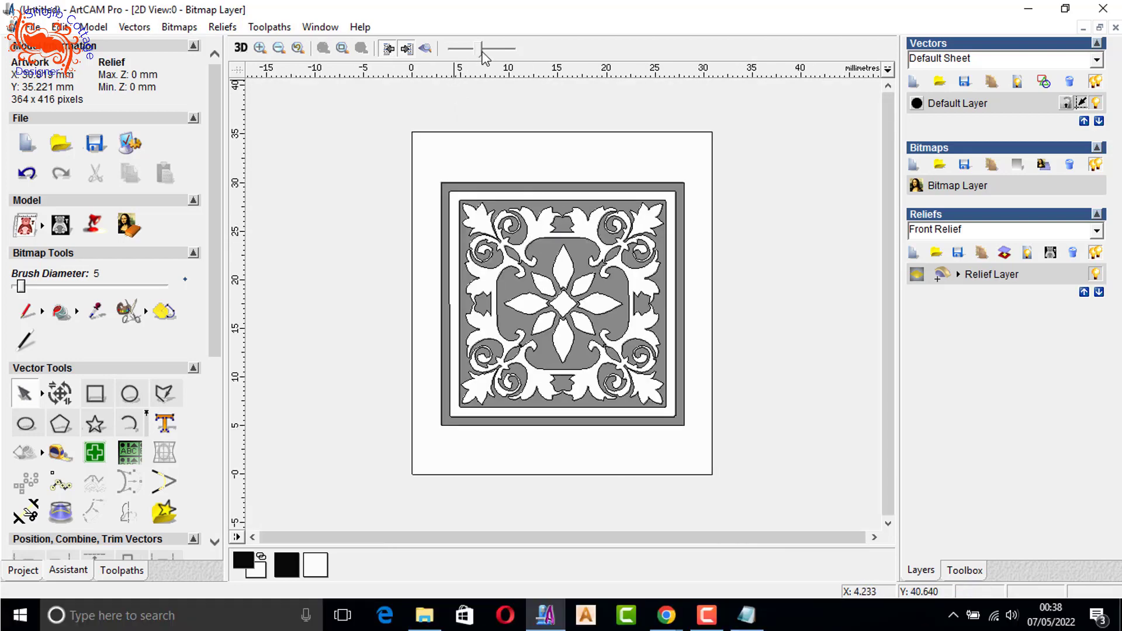
# - Restore the bitmap to full strength and hide it so that only the vectors are displayed
pyautogui.moveTo(482, 56); pyautogui.dragTo(515, 50)
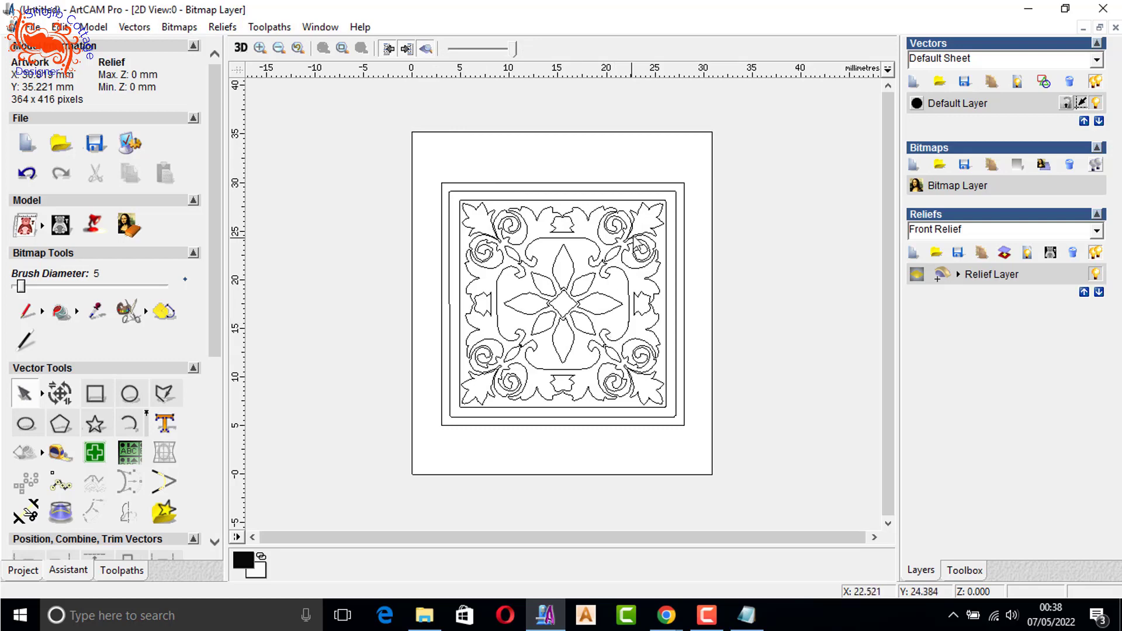
pyautogui.scroll(8, 637, 243)
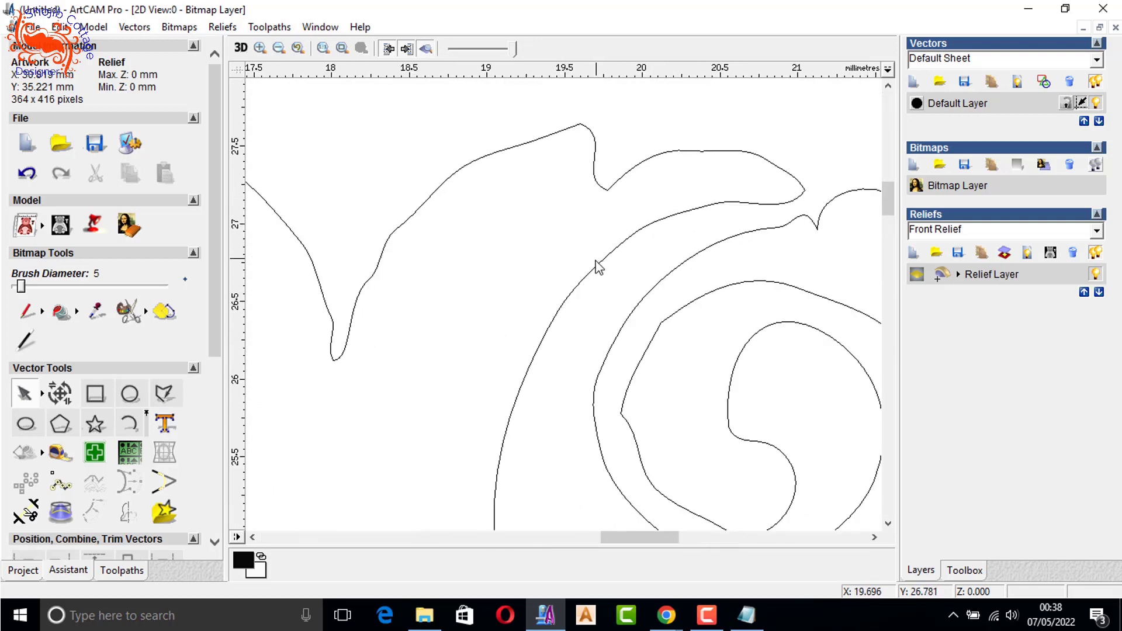
# - Examine the nodes and curve handles of the scroll outline along the ornament's upper edge in node editing mode
pyautogui.click(598, 265)
pyautogui.press('n')
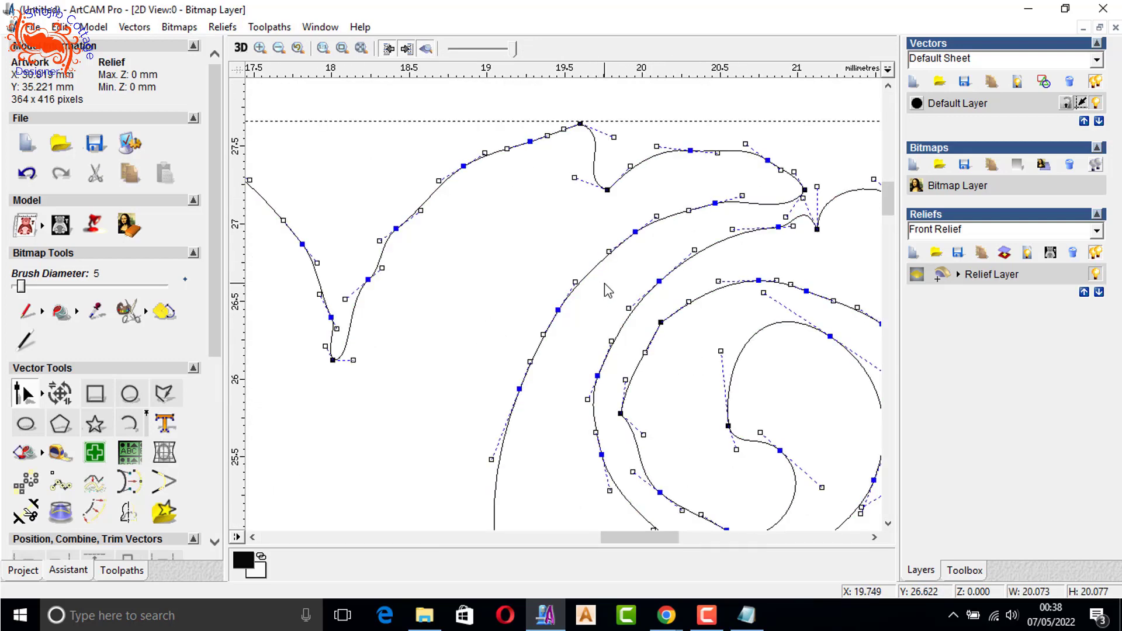
pyautogui.scroll(-3, 604, 283)
pyautogui.scroll(-3, 496, 318)
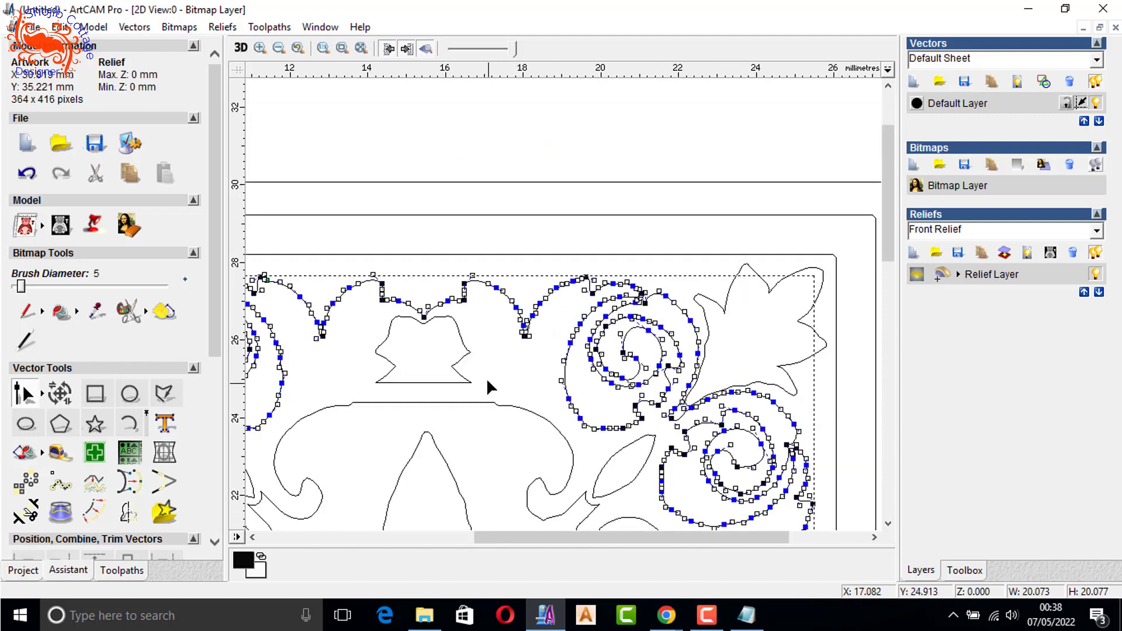
pyautogui.scroll(5, 538, 304)
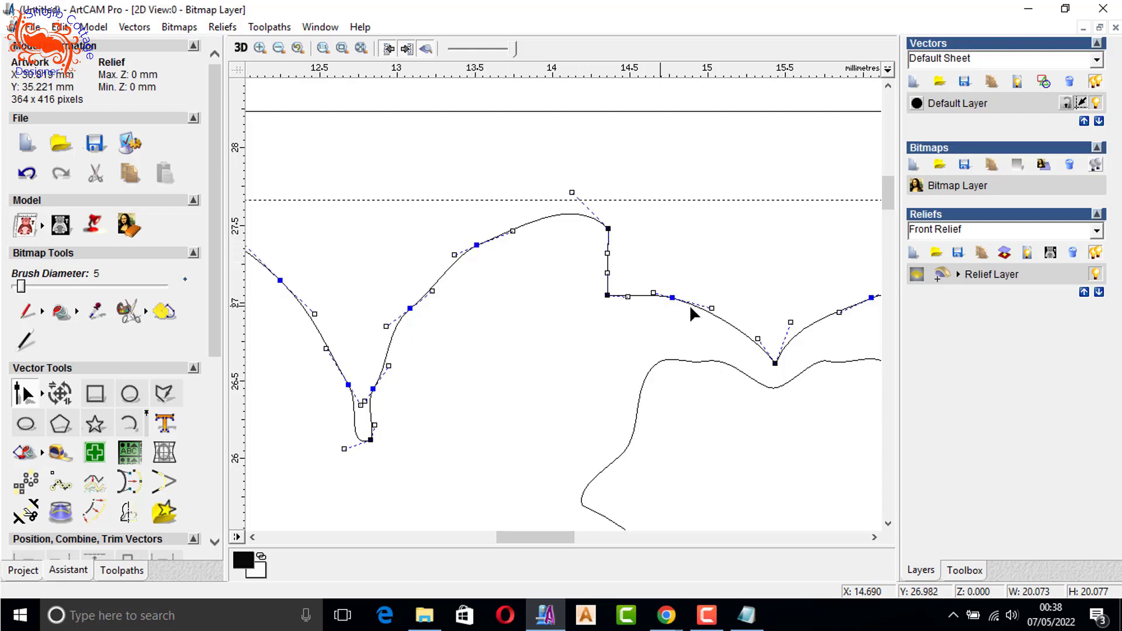
pyautogui.scroll(-2, 638, 334)
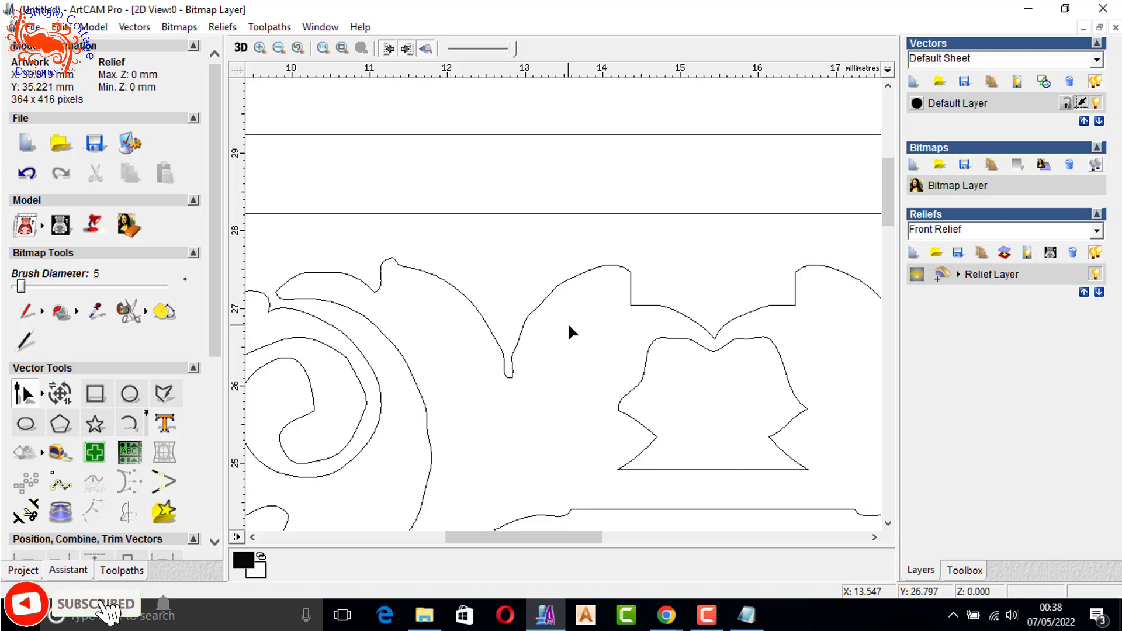
pyautogui.scroll(-4, 567, 322)
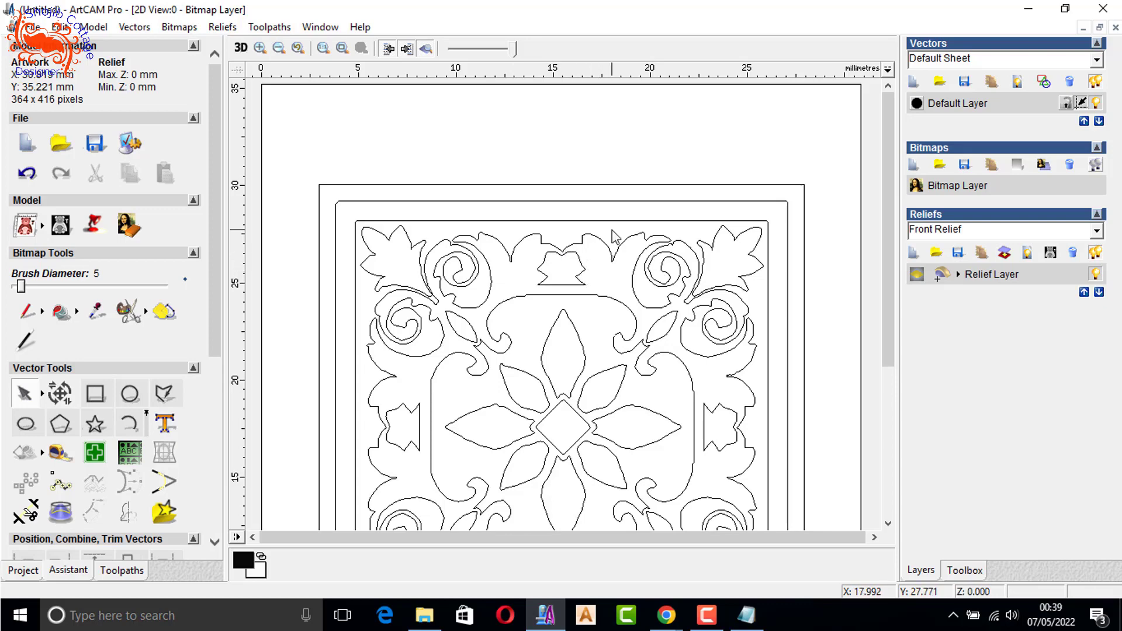
pyautogui.scroll(-2, 577, 270)
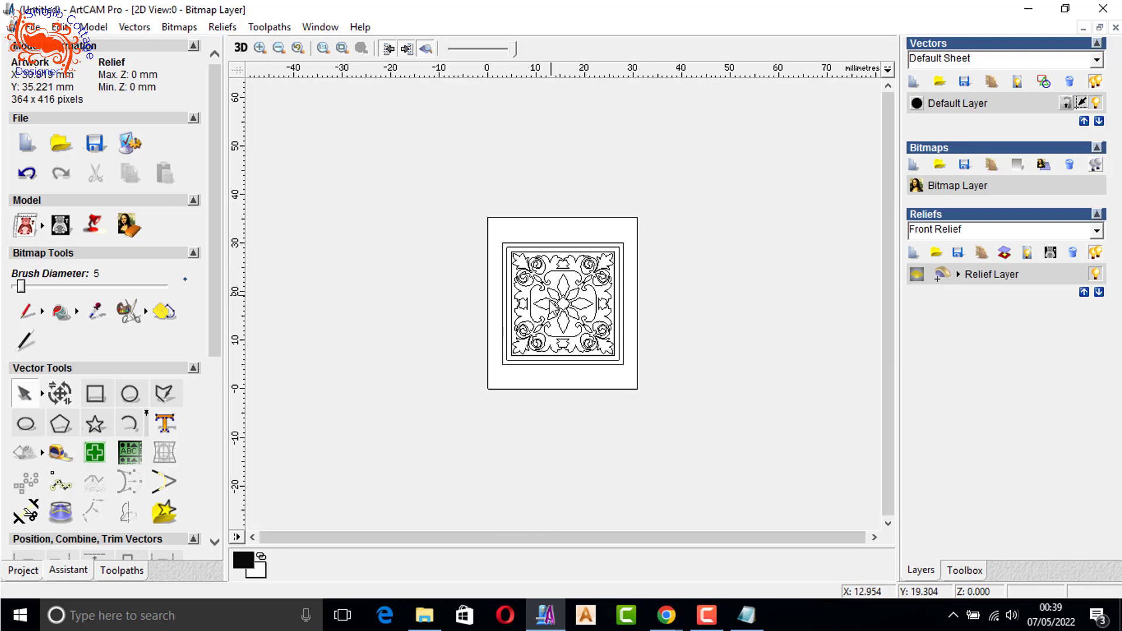
# - Select all the traced vectors of the ornament and fit arcs to them with a tolerance of .001
pyautogui.scroll(1, 548, 303)
pyautogui.moveTo(366, 449); pyautogui.dragTo(716, 176)
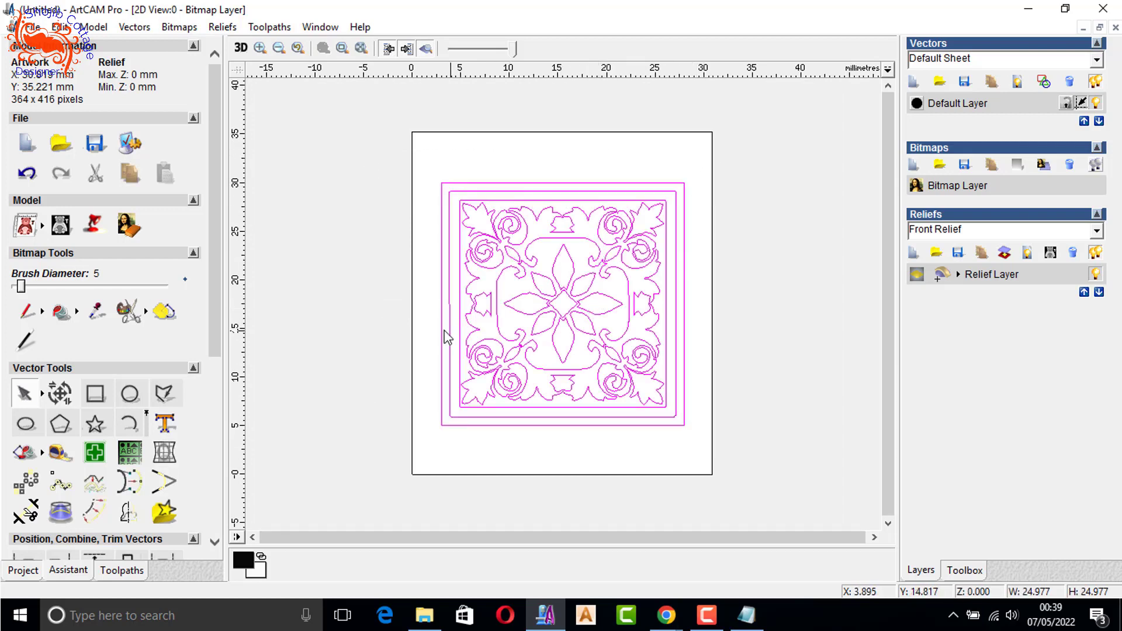
pyautogui.scroll(-3, 99, 376)
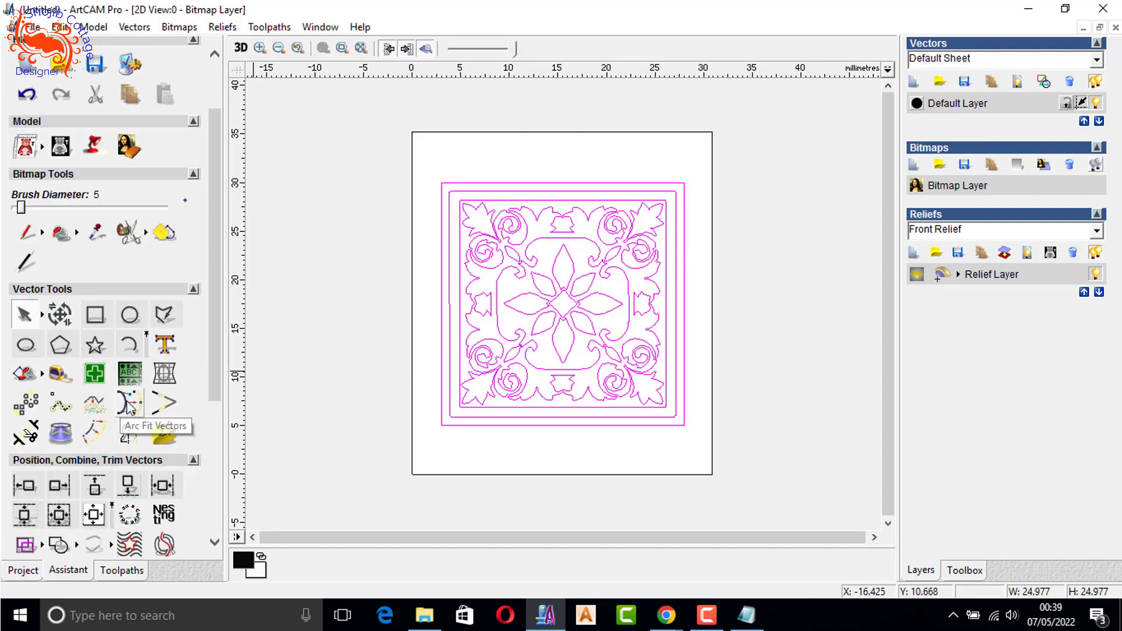
pyautogui.click(128, 404)
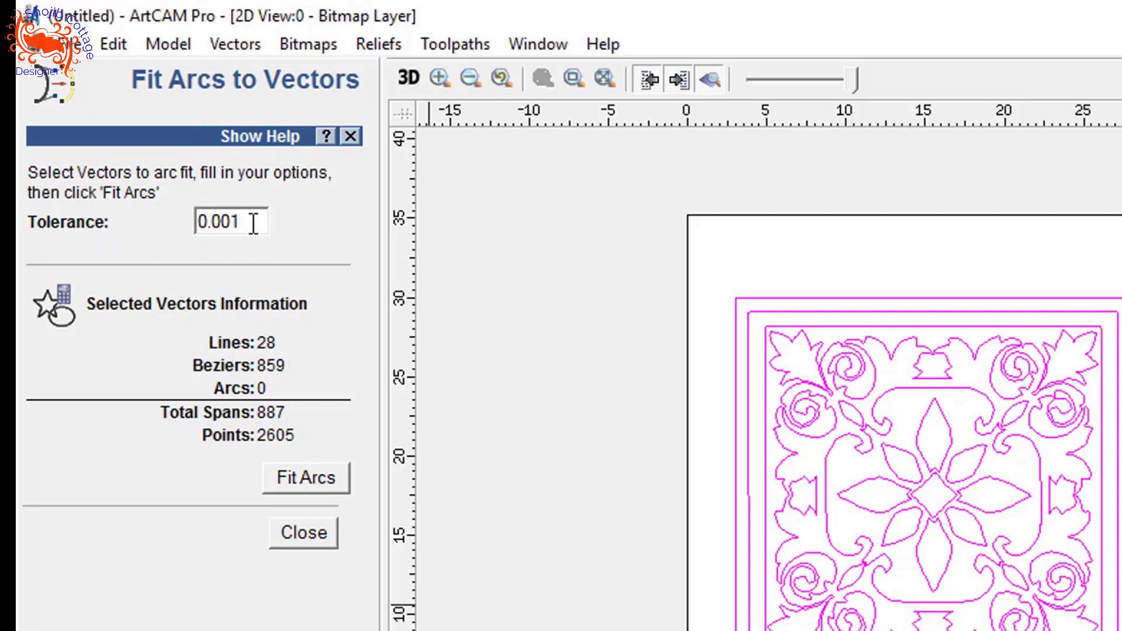
pyautogui.moveTo(253, 224); pyautogui.dragTo(101, 221)
pyautogui.write('1')
pyautogui.moveTo(246, 222); pyautogui.dragTo(157, 226)
pyautogui.press('BackSpace')
pyautogui.write('.001')
pyautogui.click(294, 480)
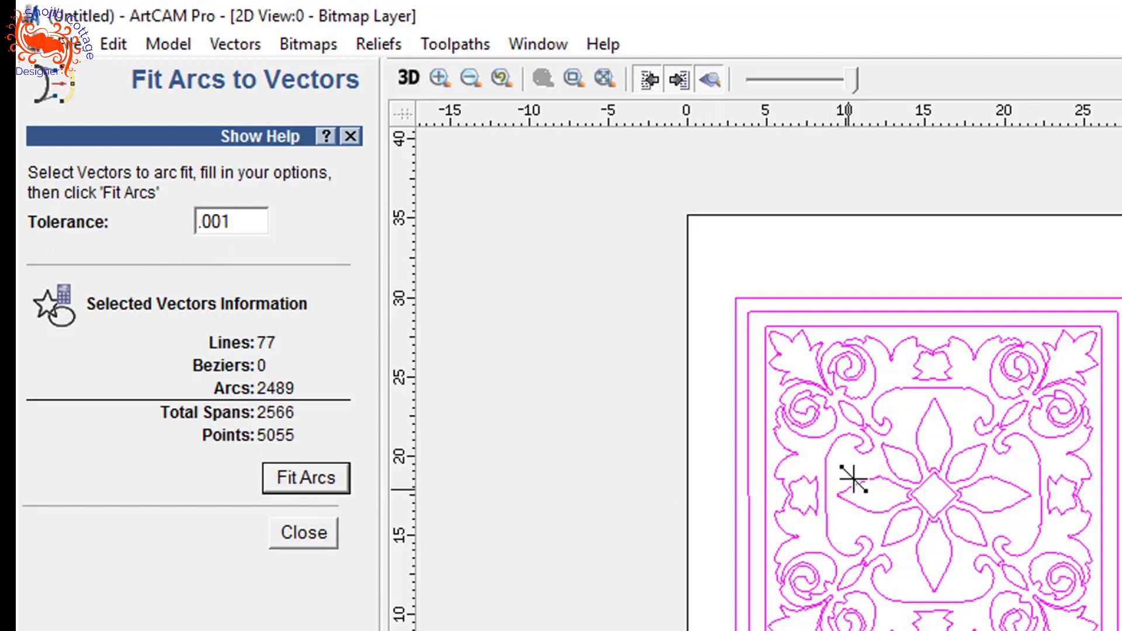
# - Repeat the arc fit several times on the selected vectors at the .001 tolerance to simplify them further
pyautogui.scroll(4, 834, 401)
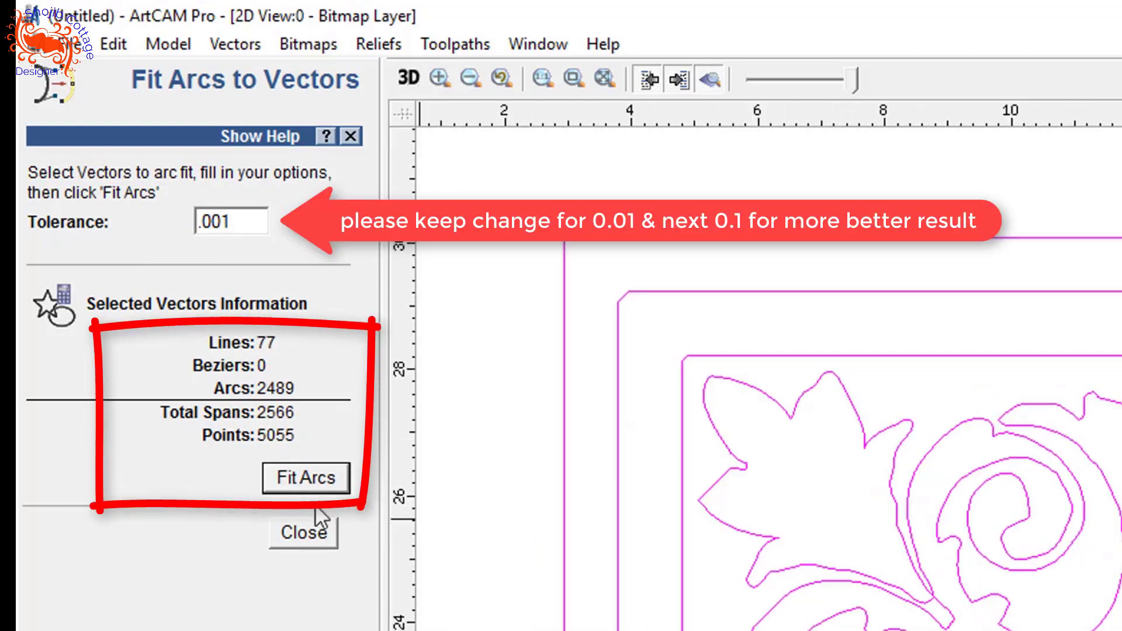
pyautogui.click(321, 482)
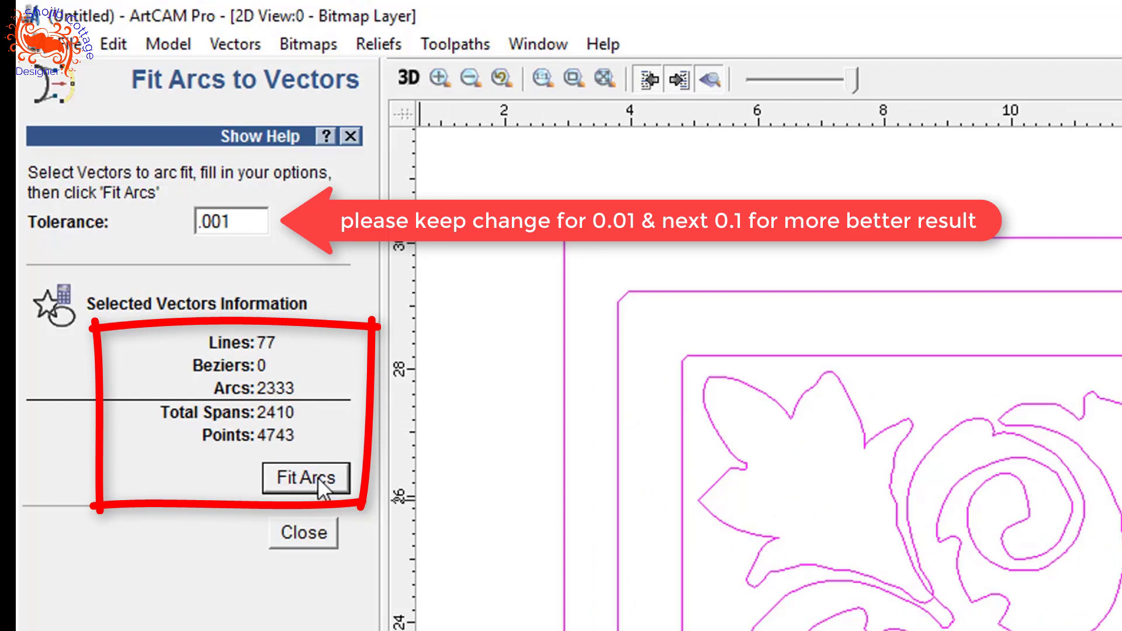
pyautogui.scroll(2, 806, 441)
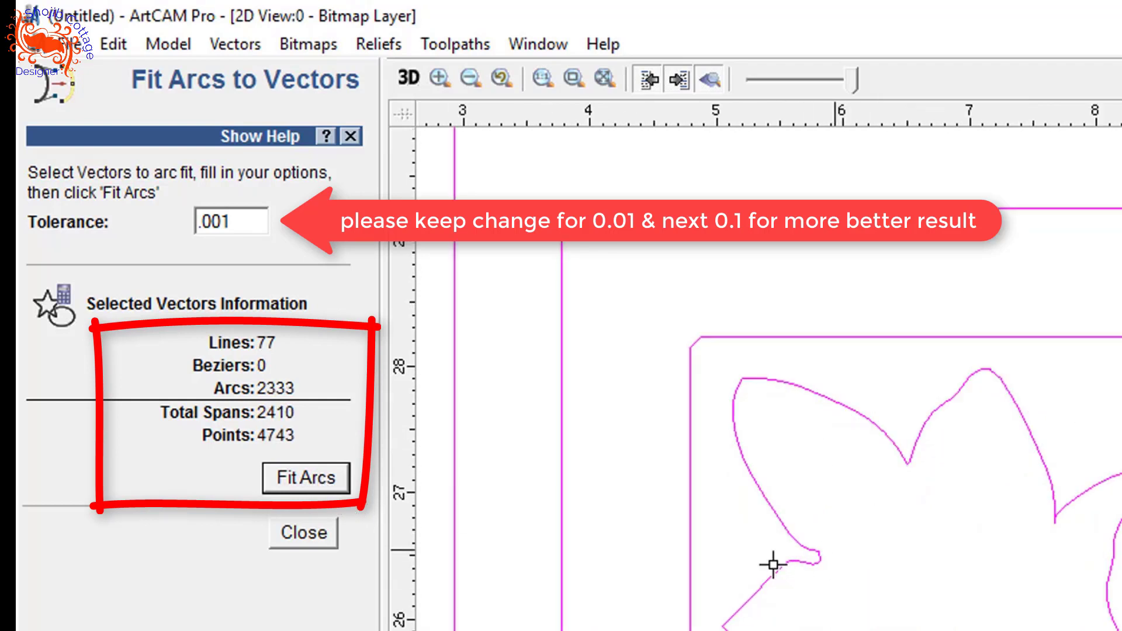
pyautogui.click(303, 476)
pyautogui.click(303, 476)
pyautogui.click(302, 476)
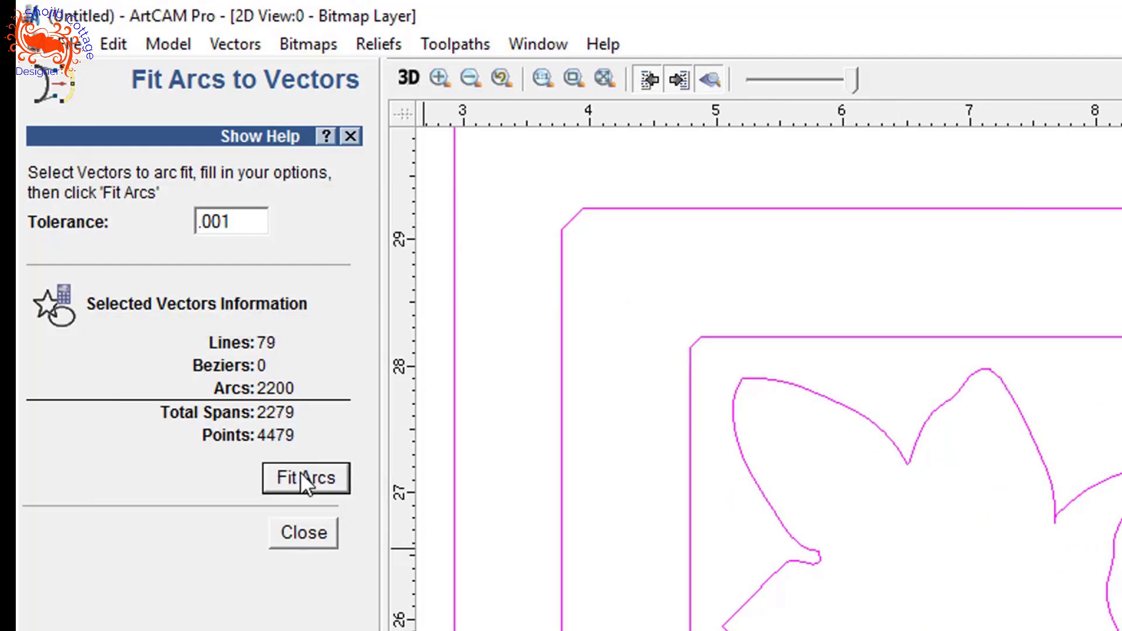
pyautogui.click(304, 479)
pyautogui.click(304, 479)
pyautogui.scroll(-5, 1059, 599)
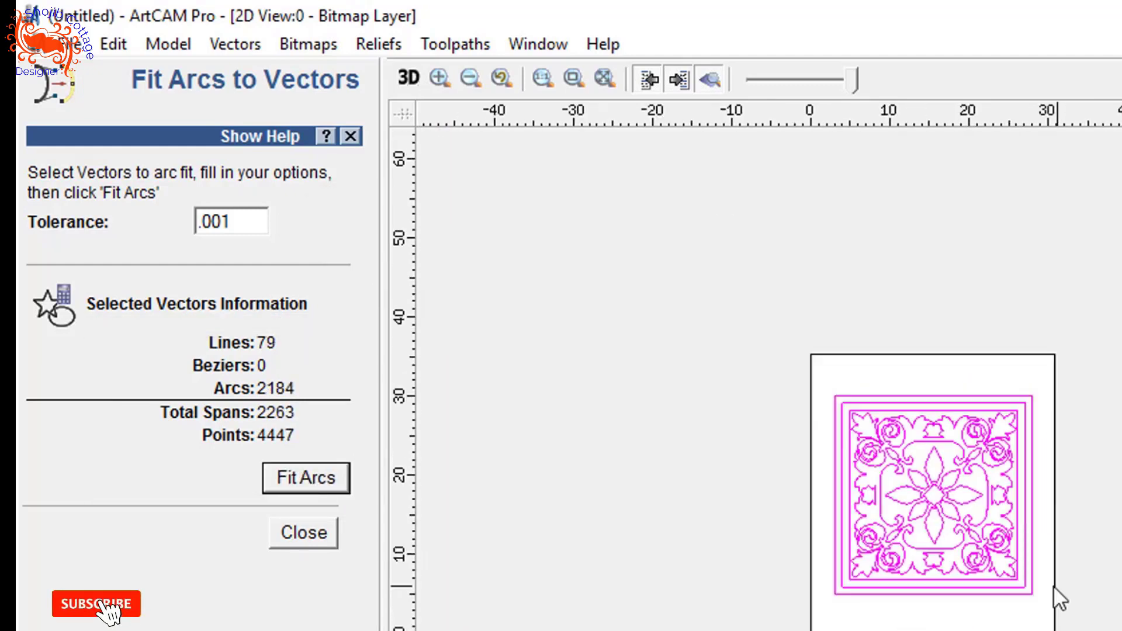
pyautogui.scroll(6, 939, 518)
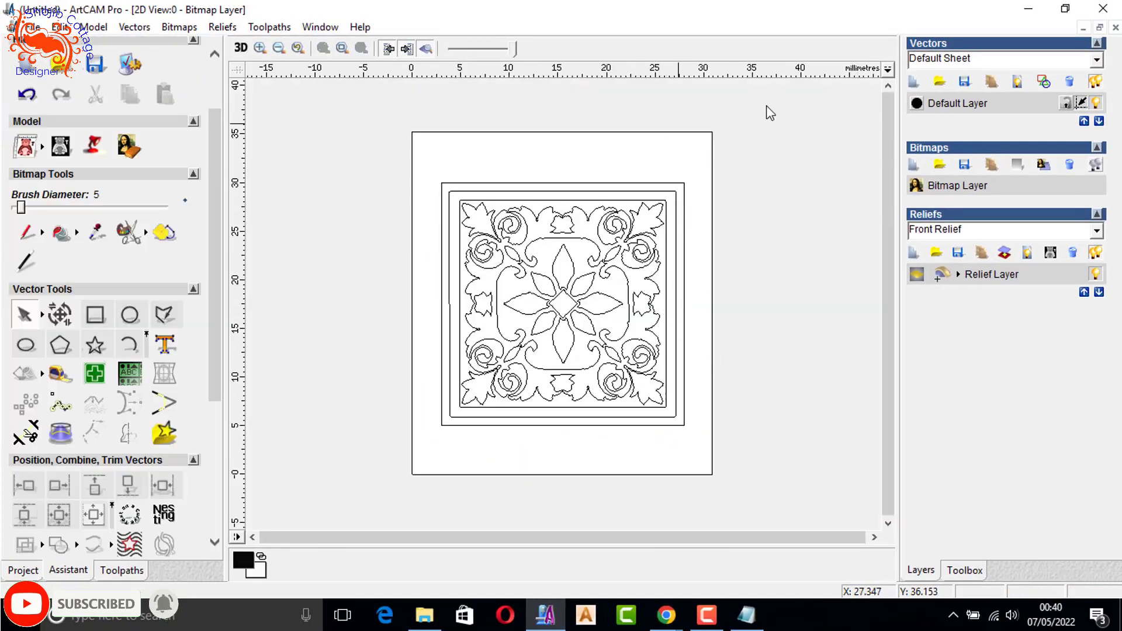
# - Load the pngwing.com (1) image from Downloads as a new model, discarding the previous changes and sizing it at 300 d.p.i. in mm
pyautogui.click(1065, 8)
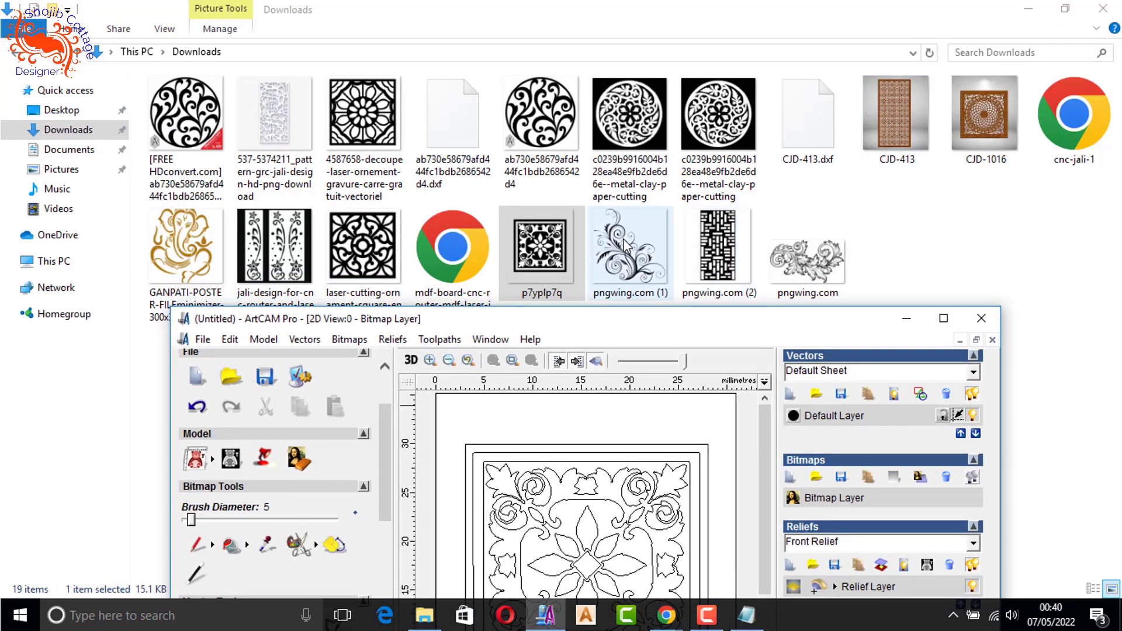
pyautogui.moveTo(615, 237); pyautogui.dragTo(642, 491)
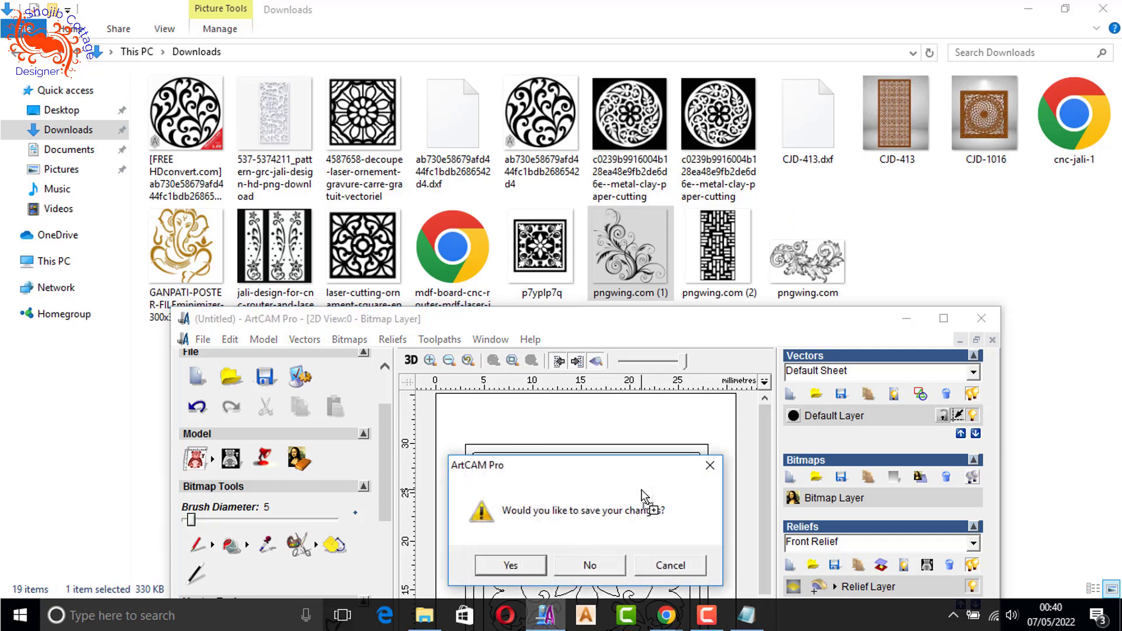
pyautogui.click(615, 564)
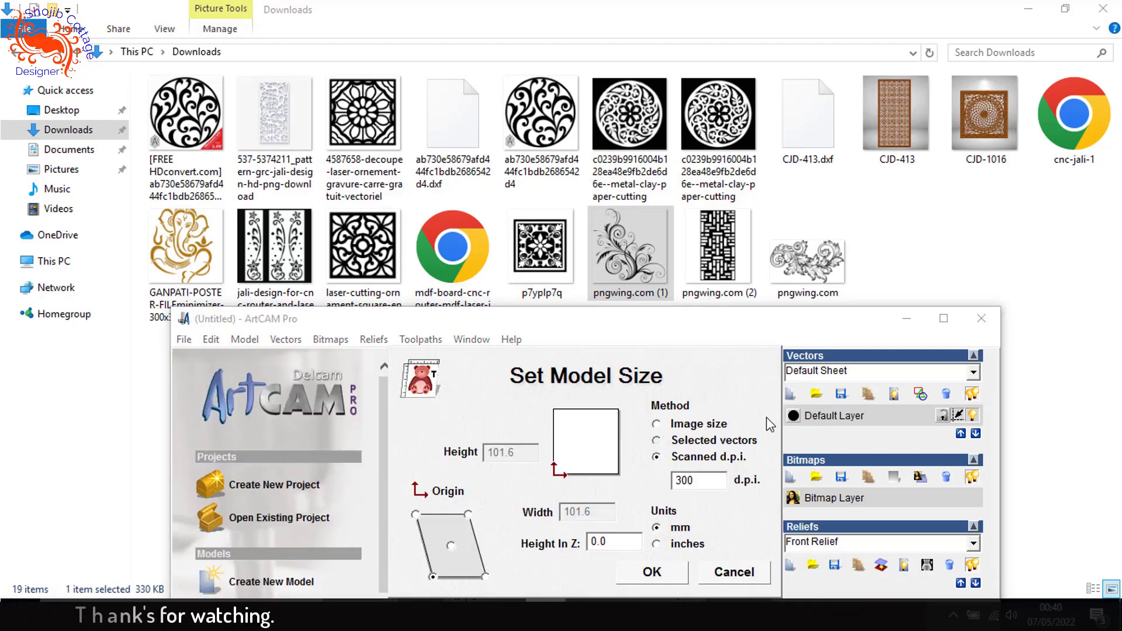
pyautogui.click(653, 572)
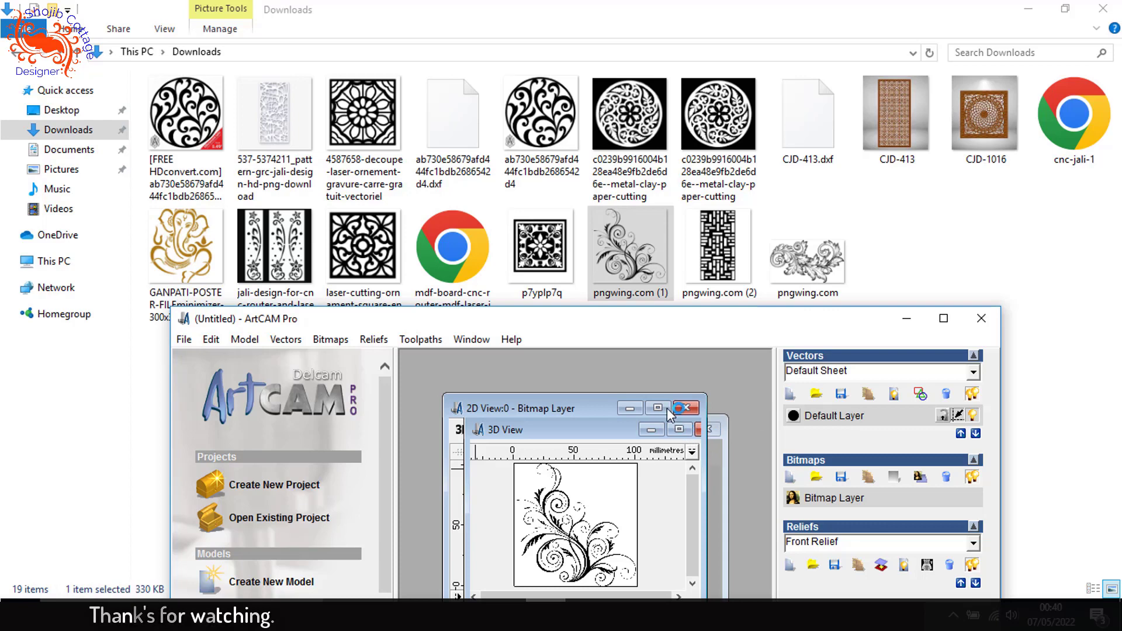
pyautogui.click(943, 318)
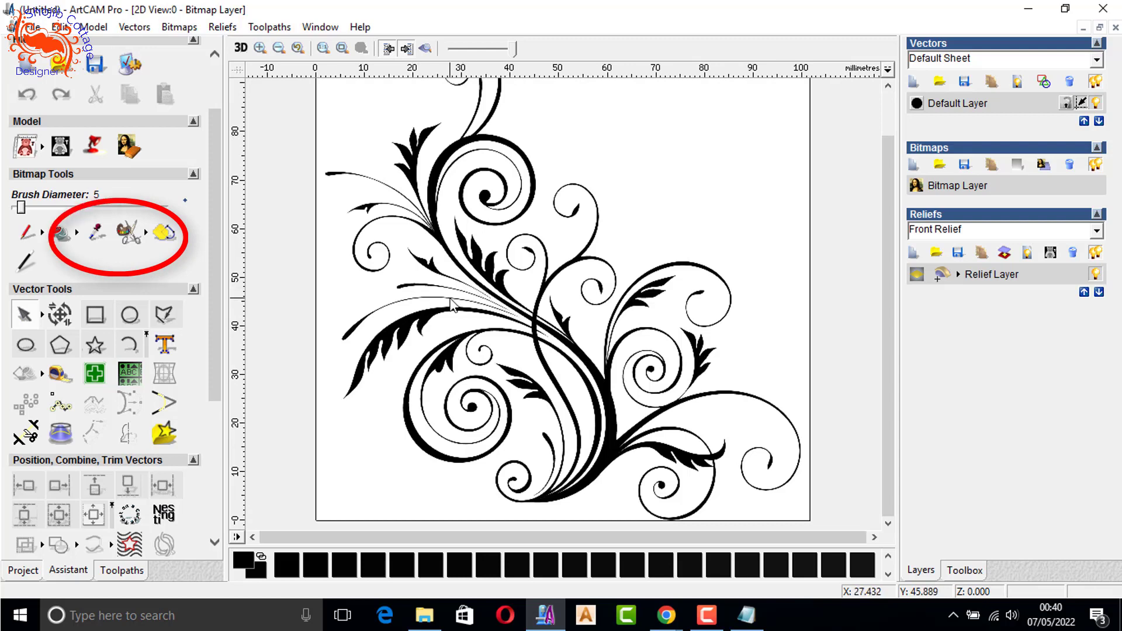
# - Reduce the floral bitmap to a maximum of 2 colours
pyautogui.click(130, 233)
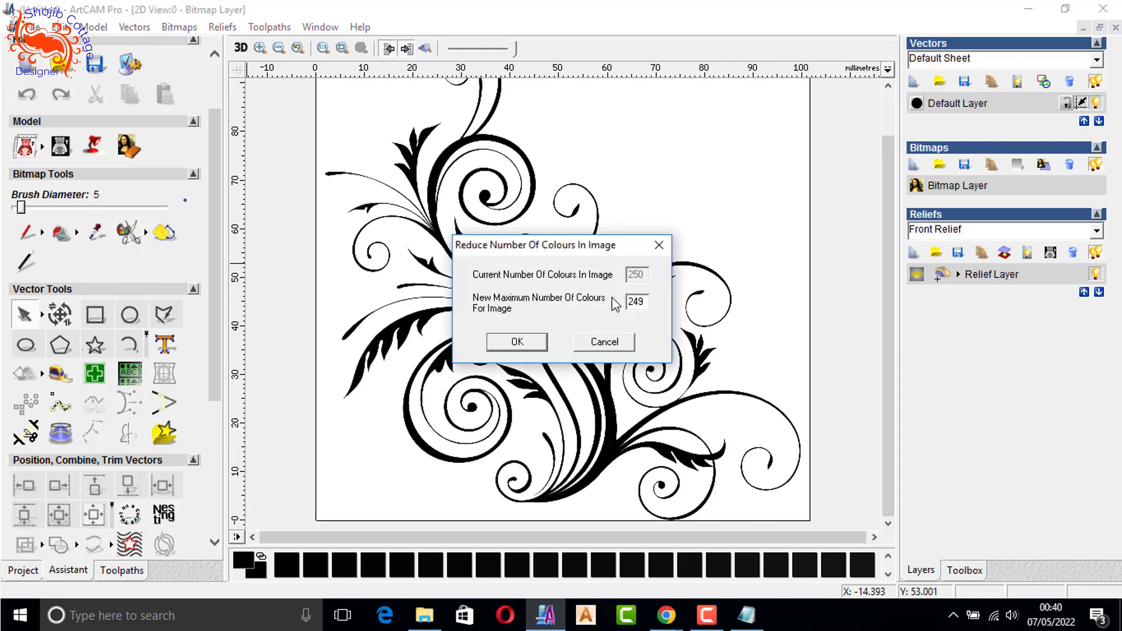
pyautogui.moveTo(646, 302); pyautogui.dragTo(614, 315)
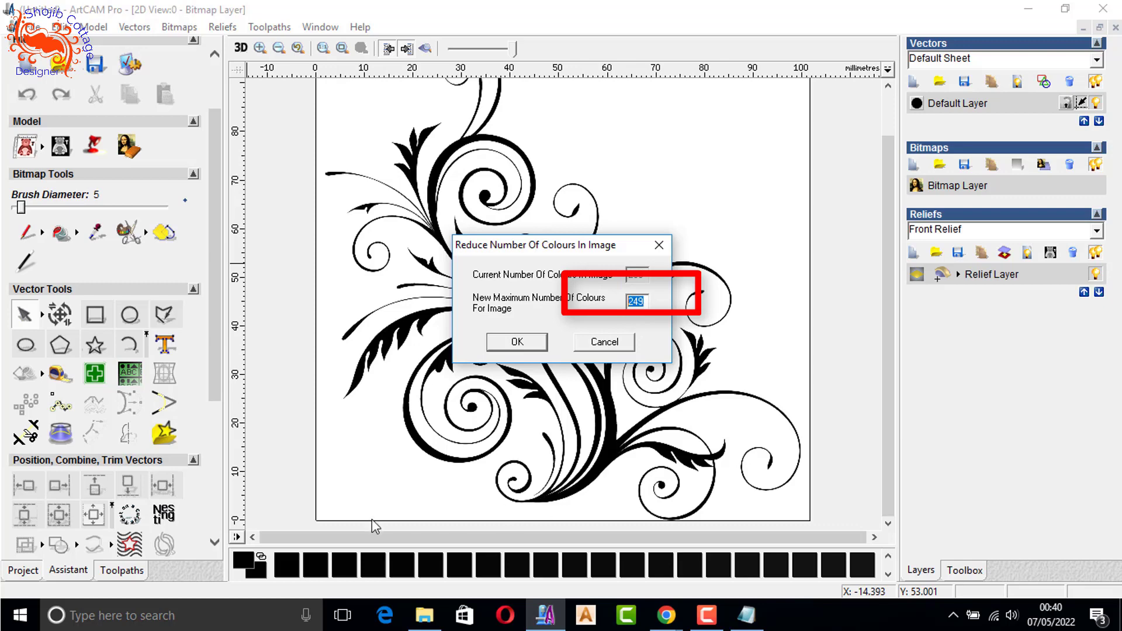
pyautogui.write('2')
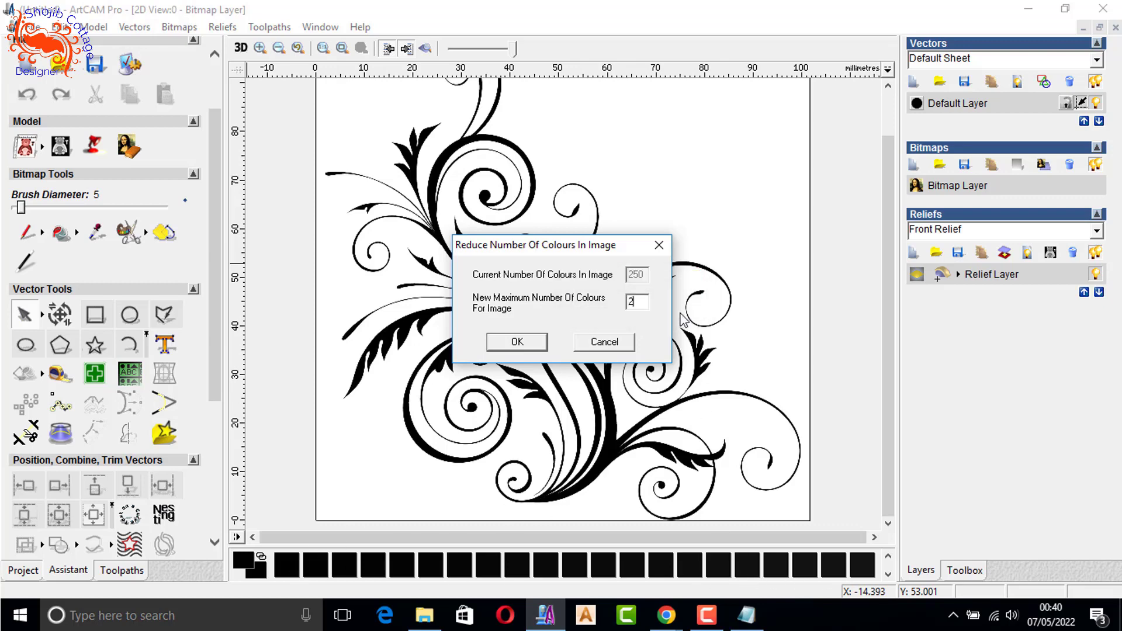
pyautogui.click(534, 344)
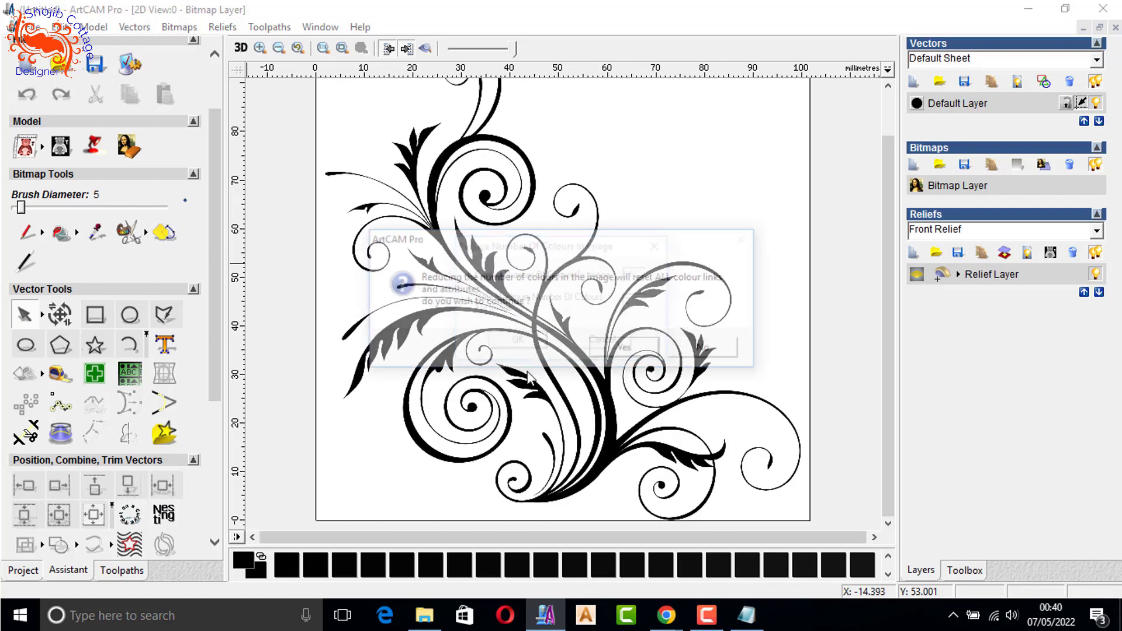
pyautogui.click(607, 354)
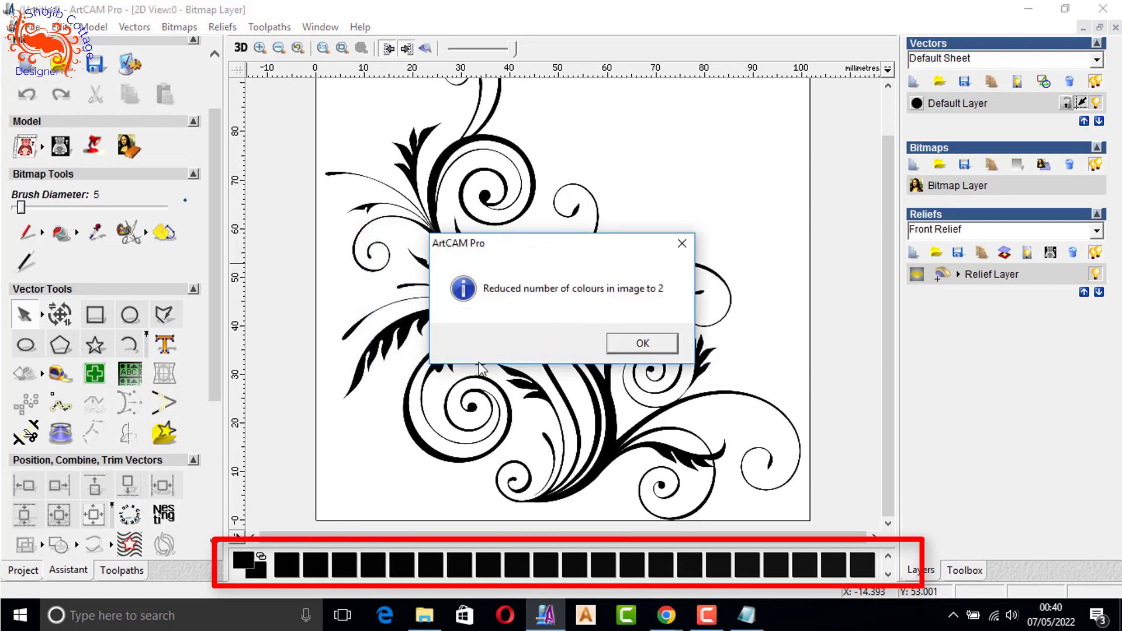
pyautogui.click(642, 342)
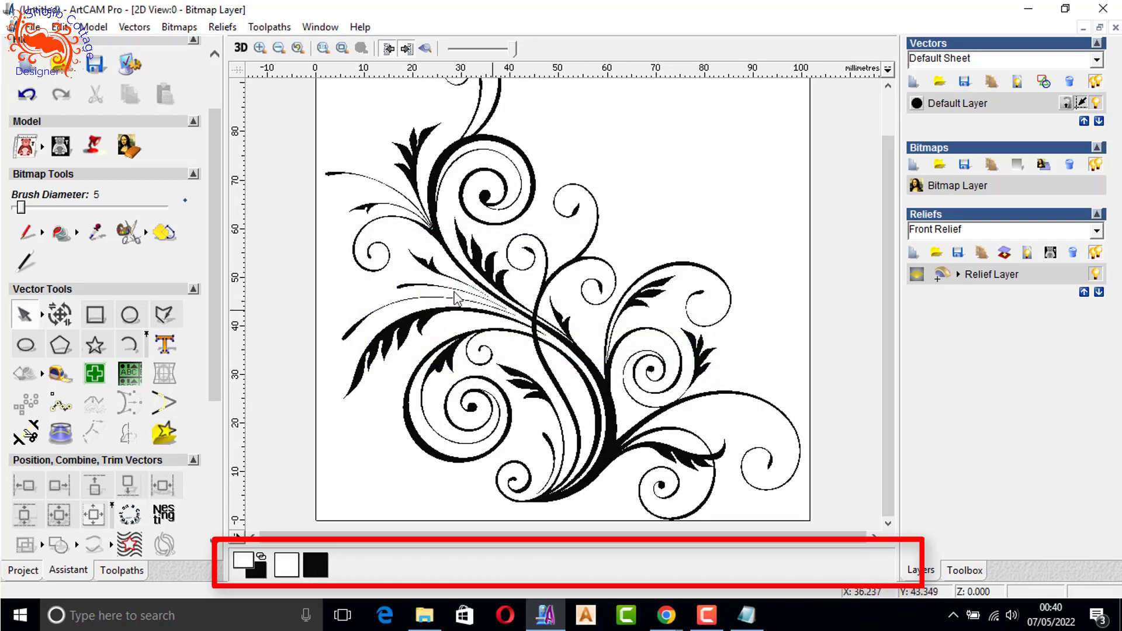
# - Trace the bitmap into boundary vectors with 0.001 pixel tolerance, keeping lines of at least 15 pixels, and hide the bitmap
pyautogui.click(164, 232)
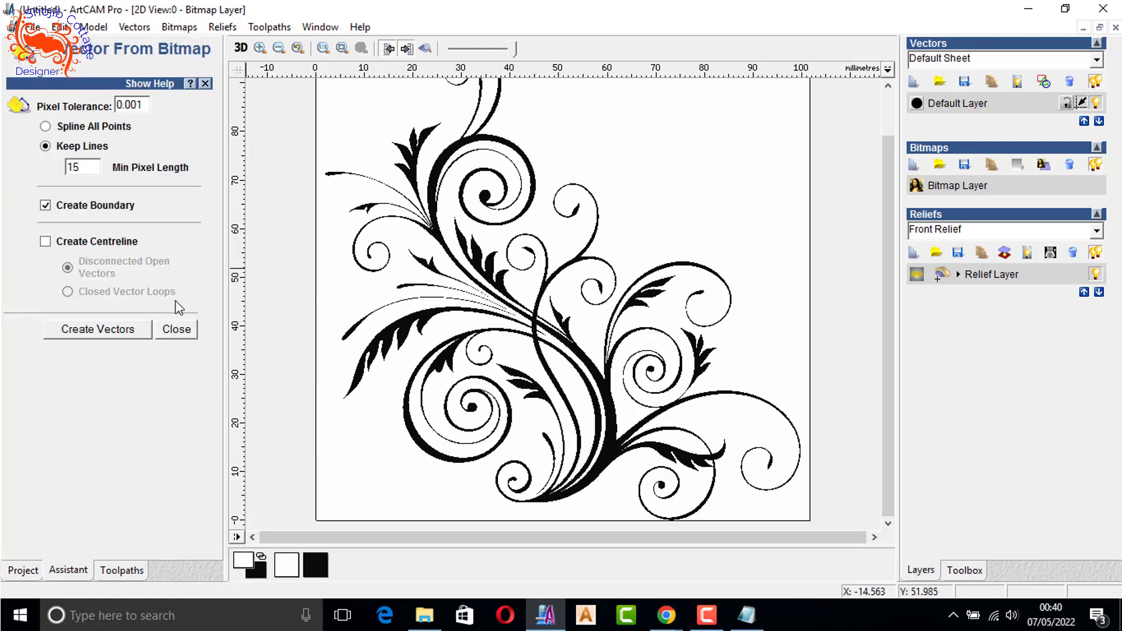
pyautogui.click(97, 332)
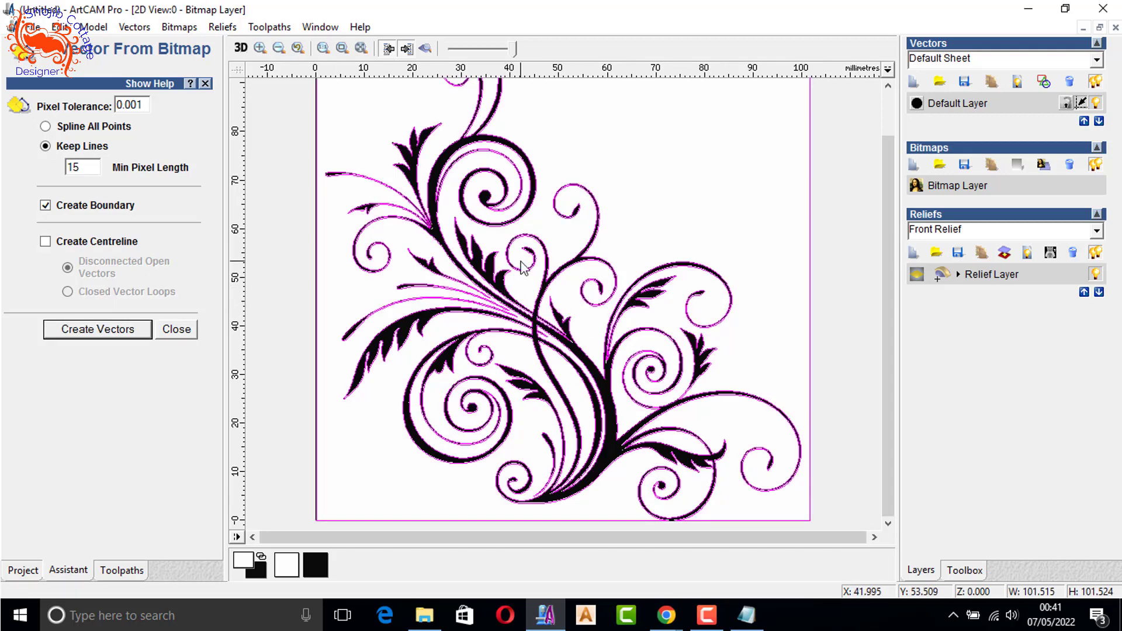
pyautogui.click(425, 49)
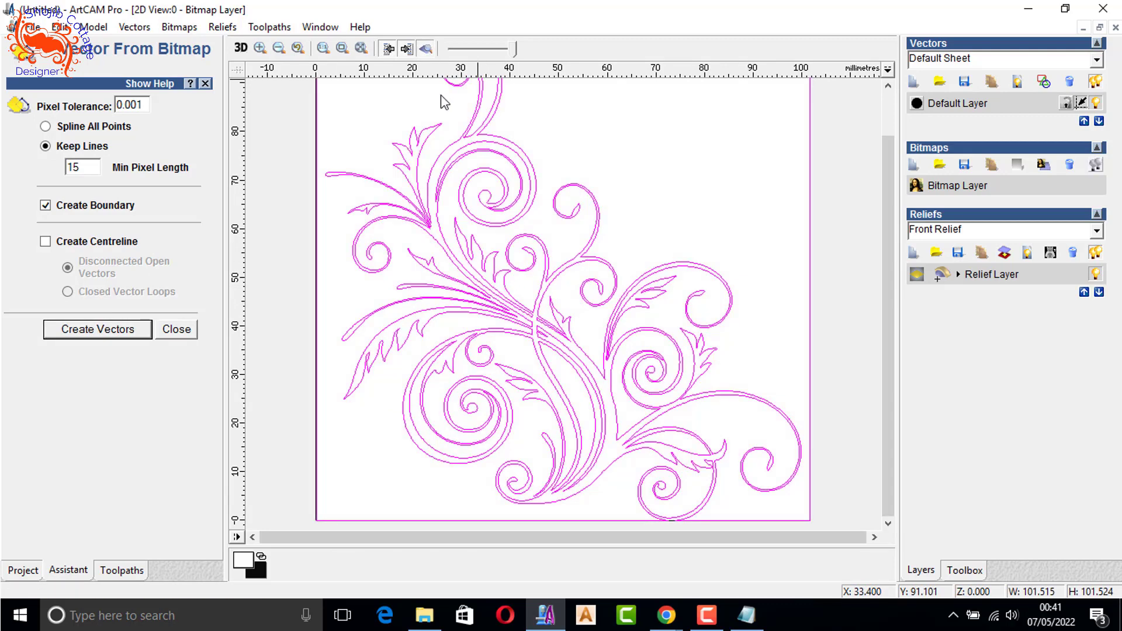
pyautogui.click(688, 128)
# - Examine the smoothness of the traced outlines along the spirals and the upper stem of the floral design
pyautogui.scroll(-1, 513, 265)
pyautogui.scroll(1, 556, 350)
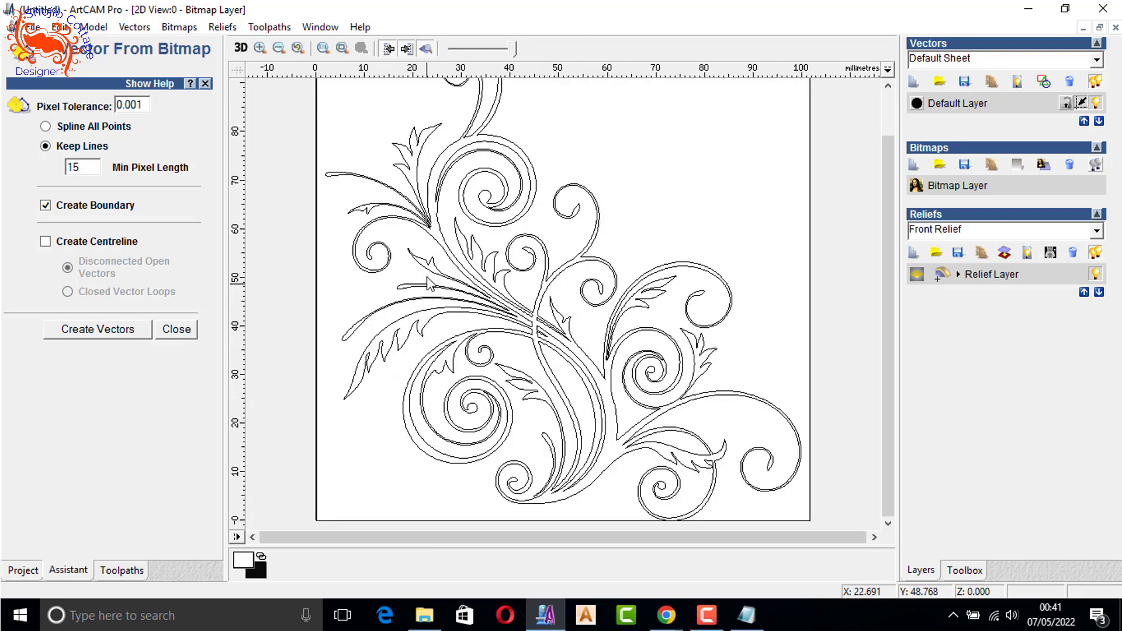
pyautogui.scroll(1, 430, 277)
pyautogui.scroll(-1, 589, 260)
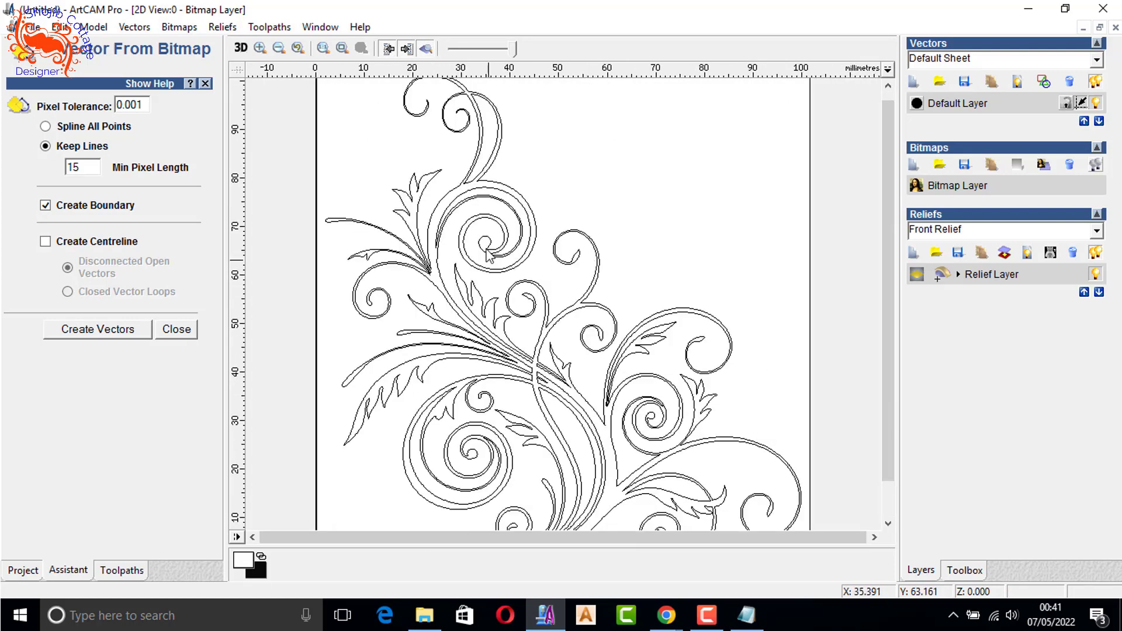
pyautogui.scroll(1, 433, 254)
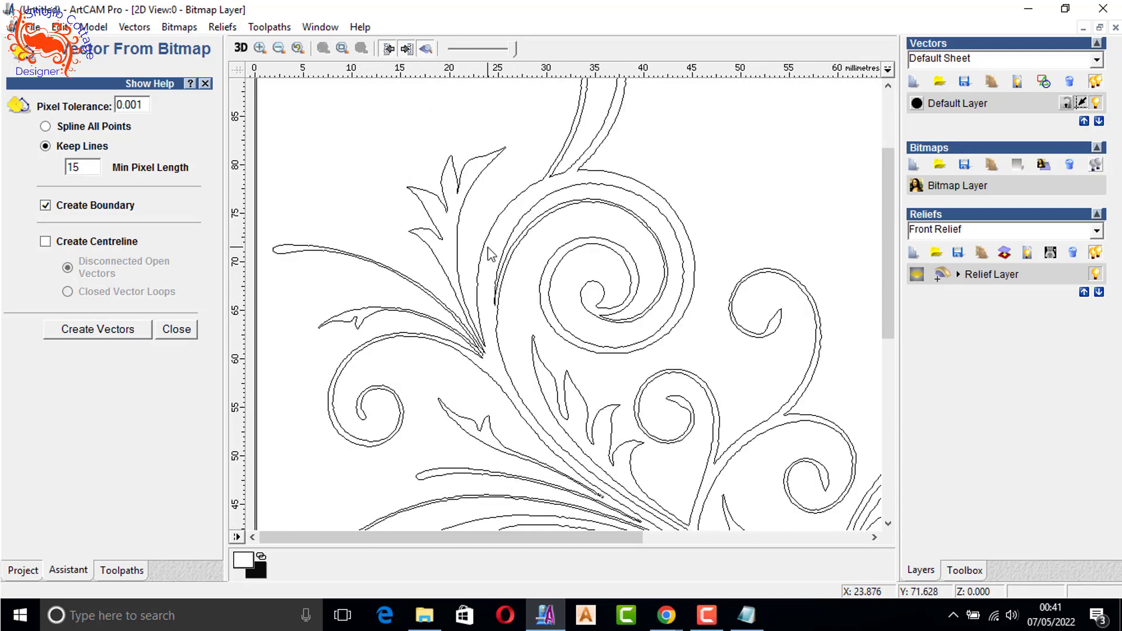
pyautogui.scroll(1, 561, 274)
pyautogui.scroll(-1, 594, 253)
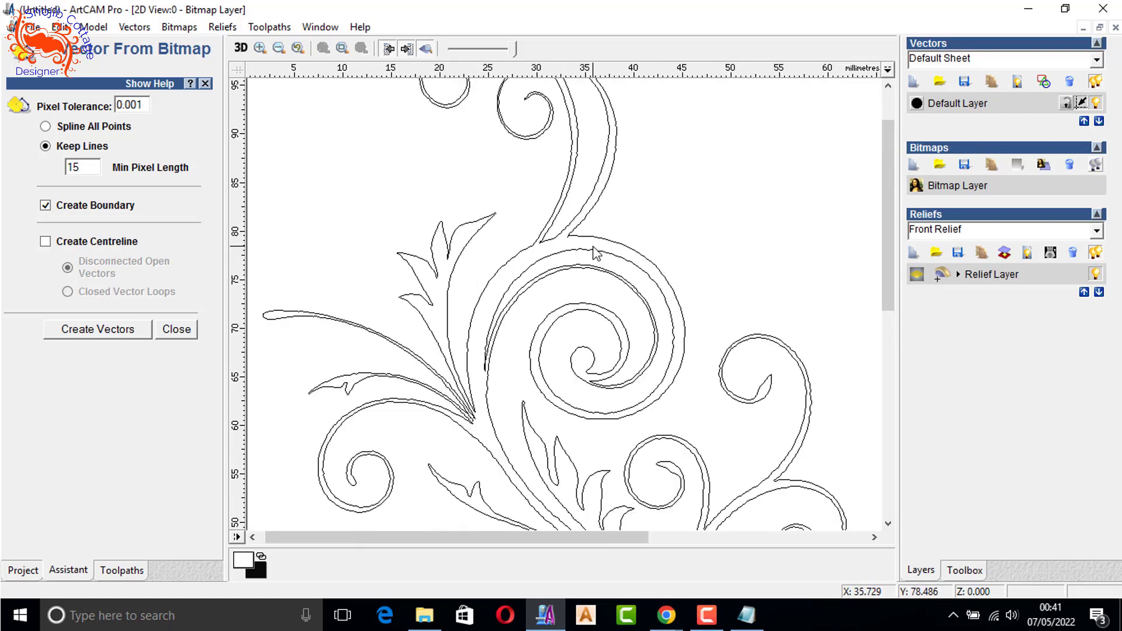
pyautogui.scroll(-1, 595, 253)
pyautogui.scroll(1, 471, 155)
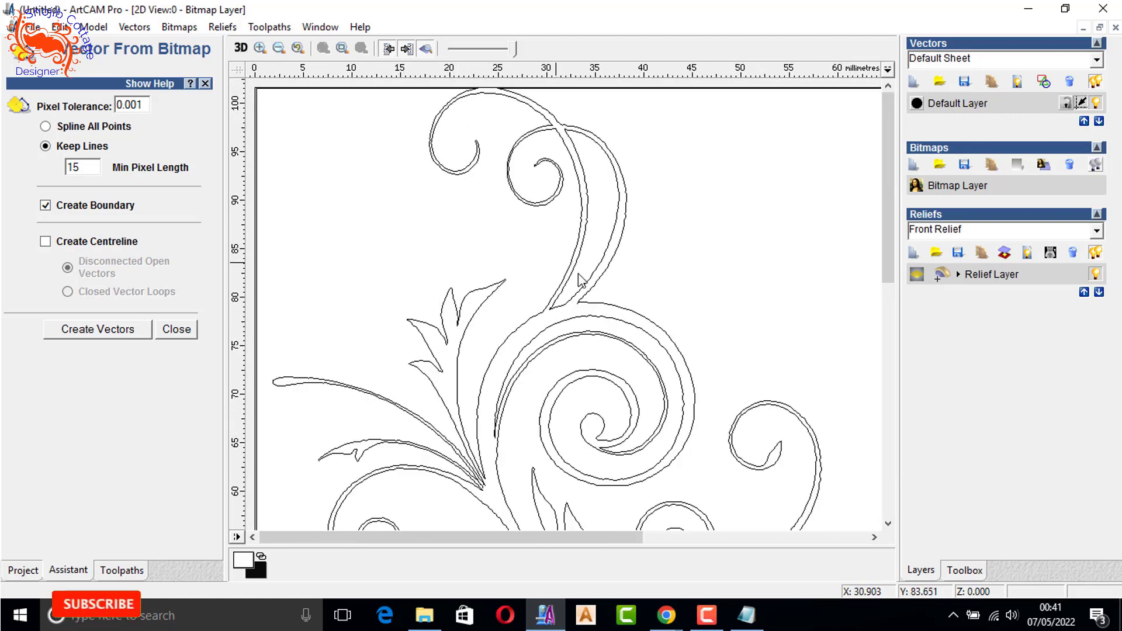
pyautogui.scroll(1, 563, 227)
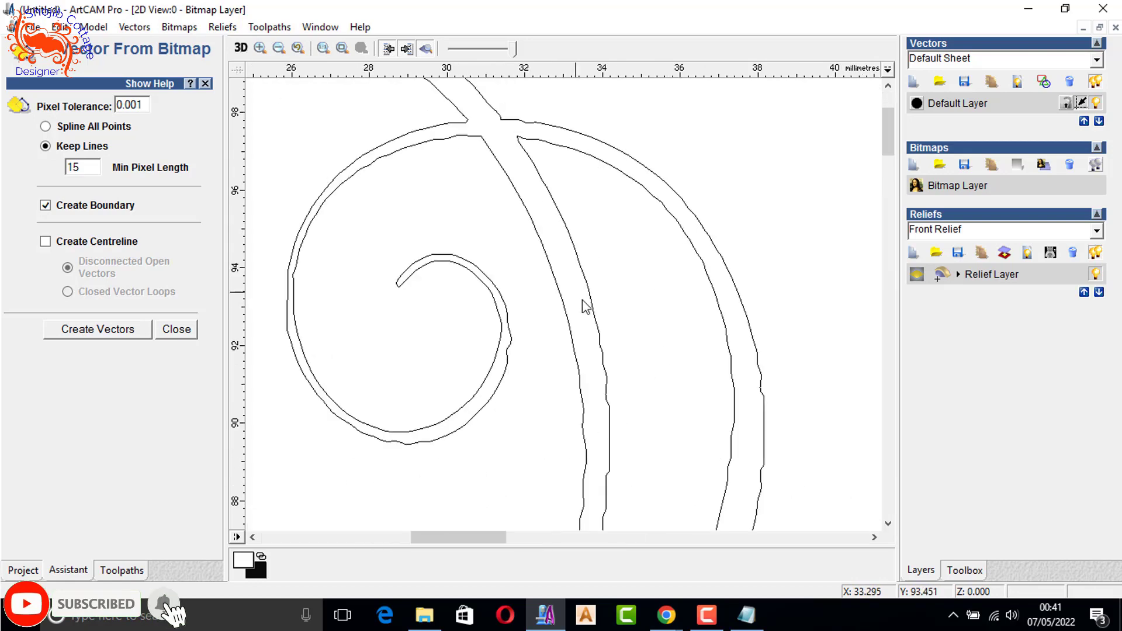
pyautogui.scroll(1, 572, 350)
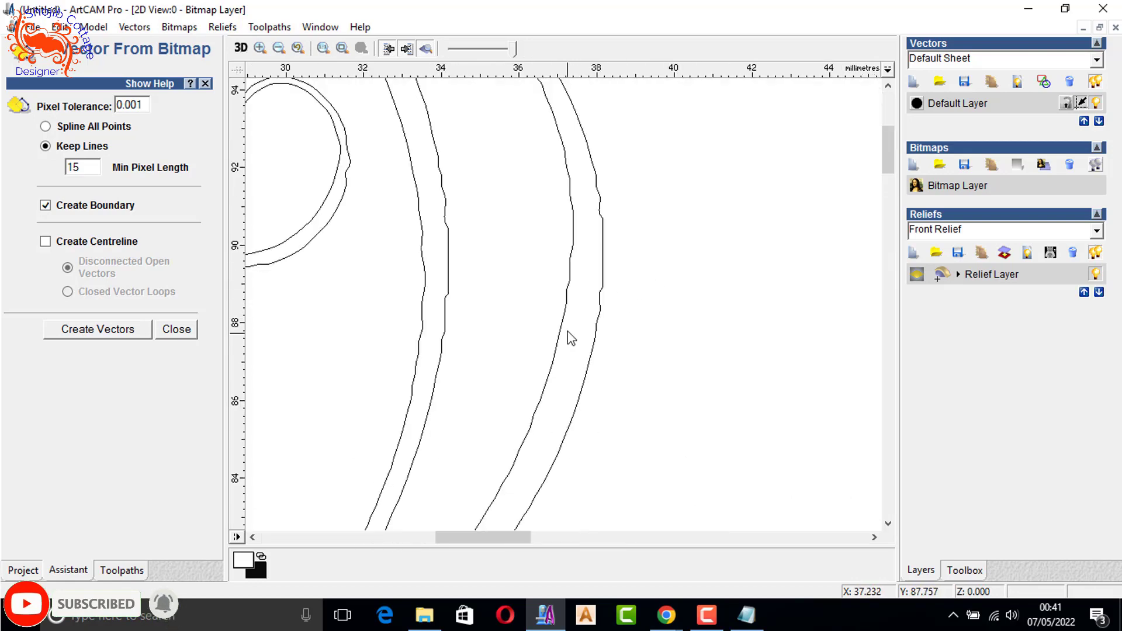
pyautogui.click(567, 334)
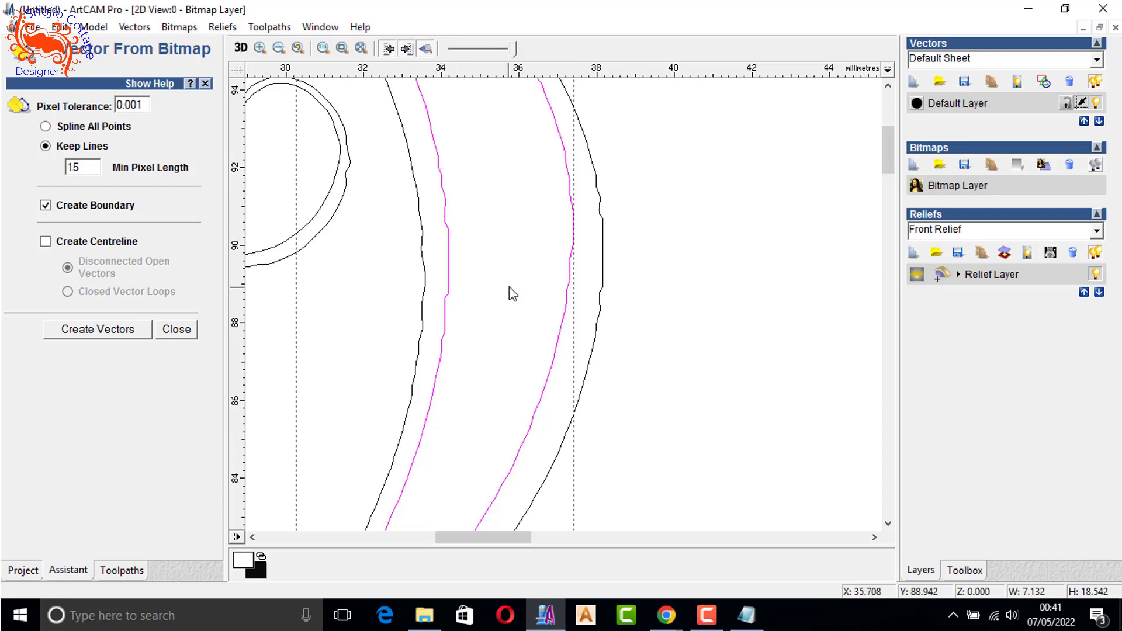
pyautogui.scroll(-2, 600, 302)
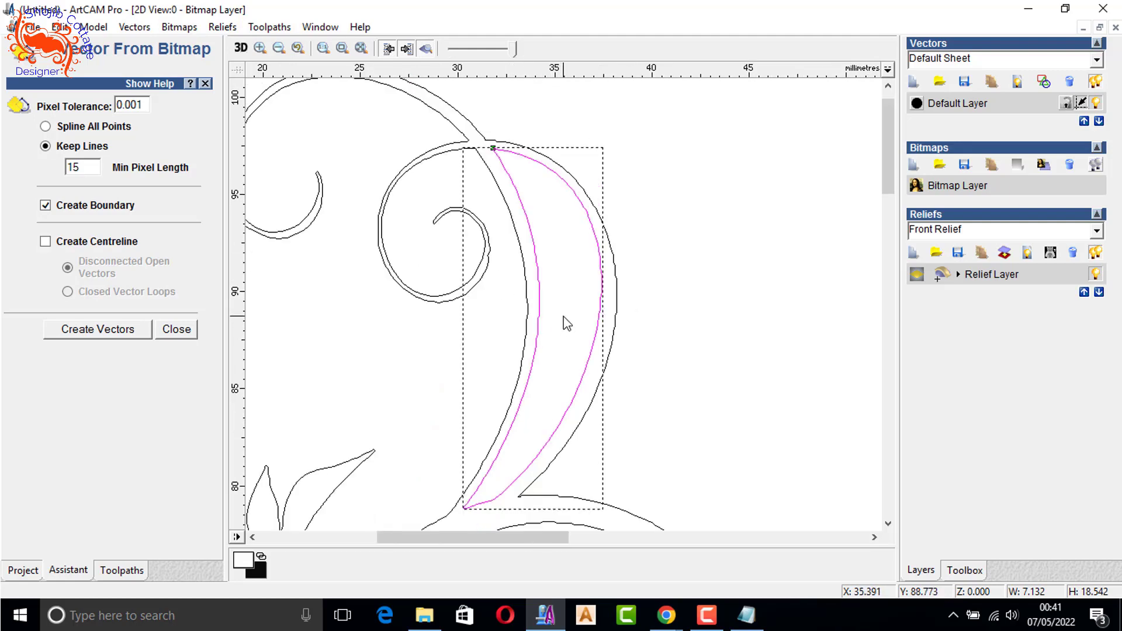
# - Finish the tracing, select all the floral vectors and fit arcs to them twice with a tolerance of 0.001
pyautogui.click(177, 329)
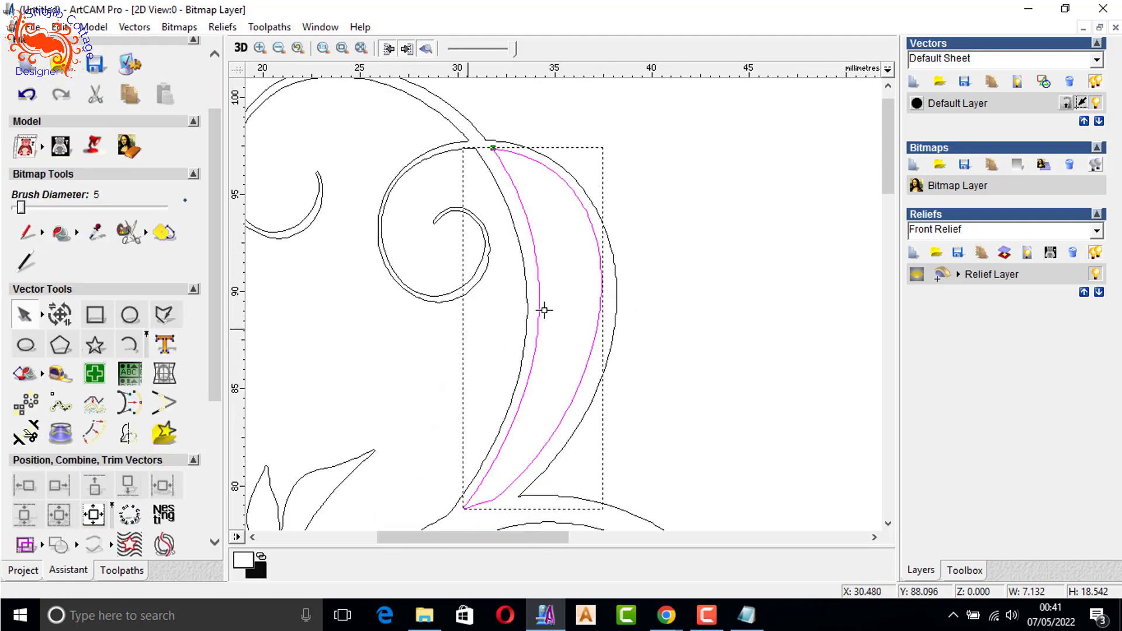
pyautogui.click(666, 302)
pyautogui.scroll(-5, 545, 380)
pyautogui.moveTo(354, 446); pyautogui.dragTo(841, 118)
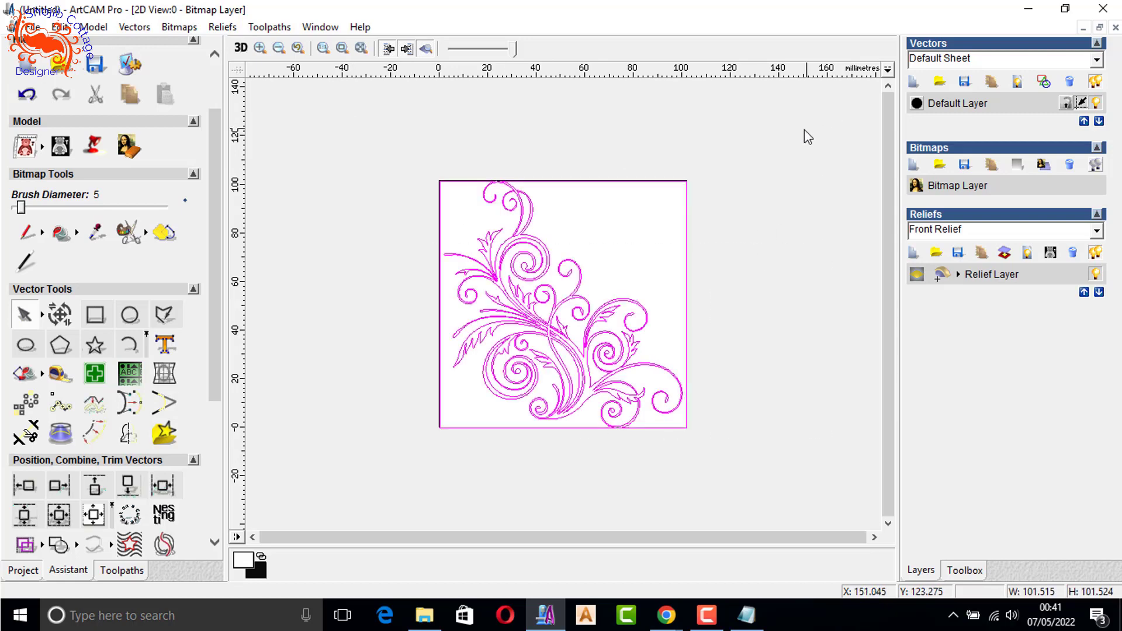
pyautogui.click(130, 405)
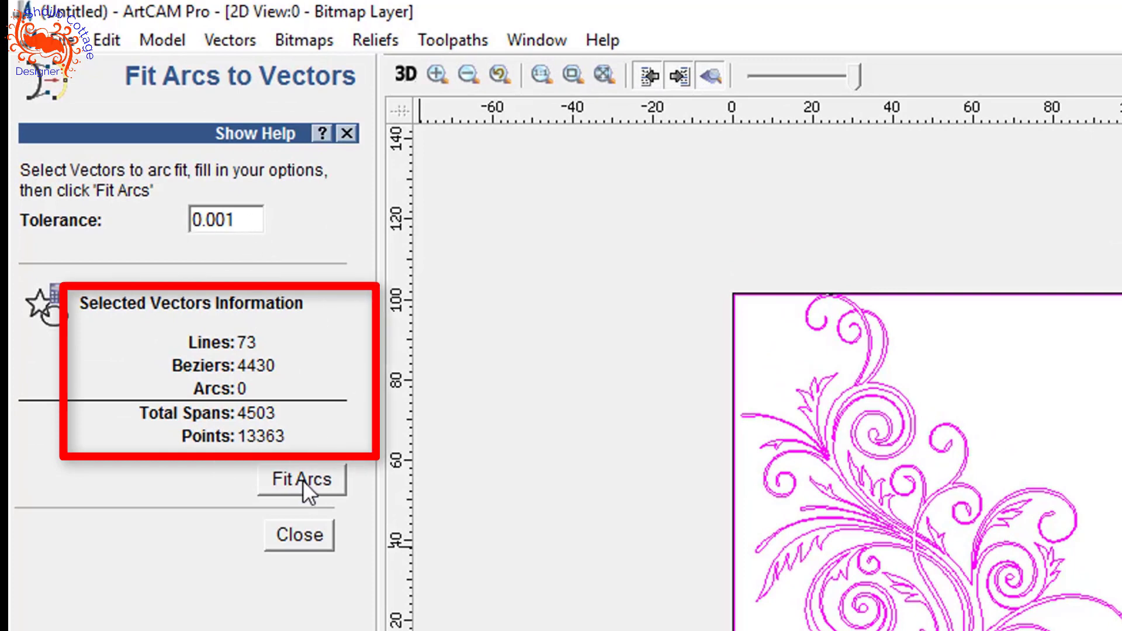
pyautogui.click(303, 480)
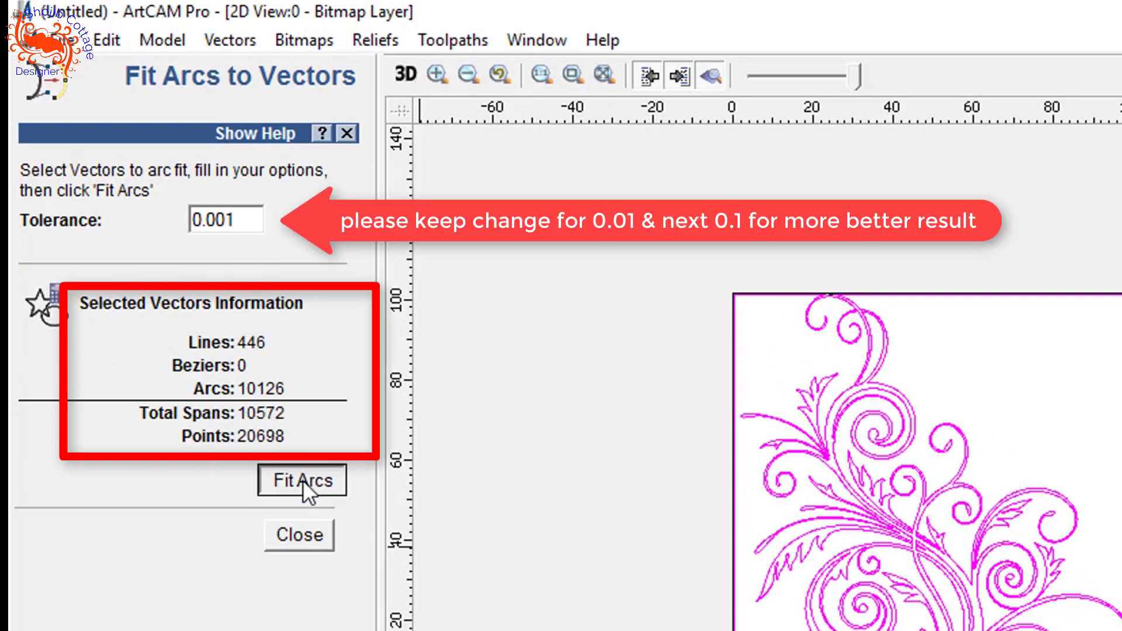
pyautogui.click(303, 479)
# - Show the nodes of the floral outline and repeat the arc fit several more times at the 0.001 tolerance
pyautogui.scroll(1, 838, 486)
pyautogui.scroll(1, 772, 463)
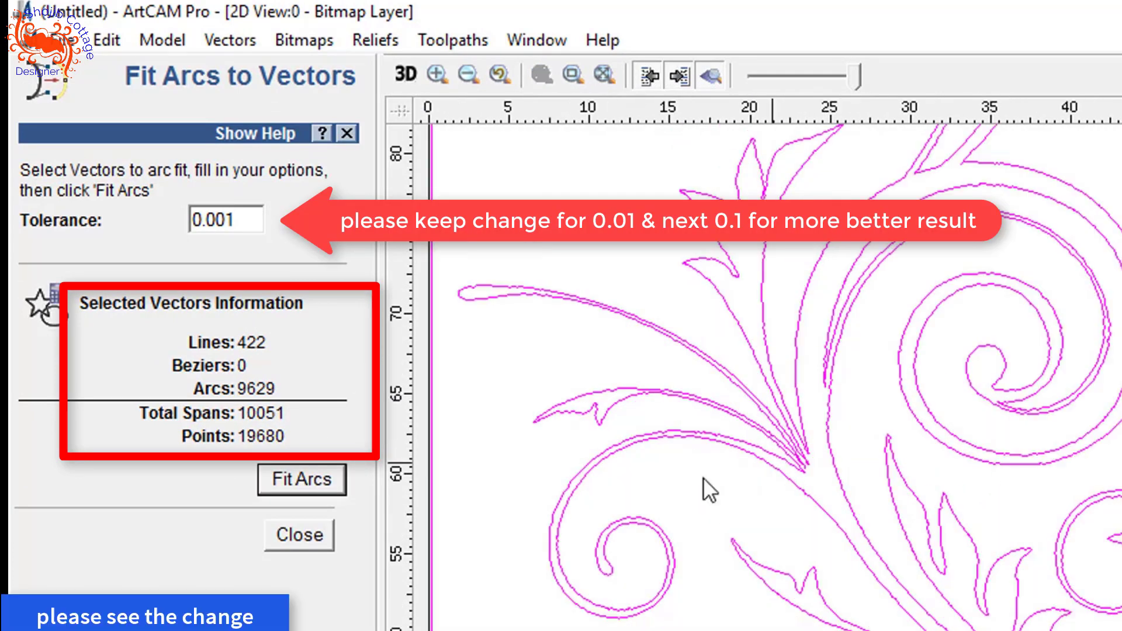
pyautogui.scroll(1, 739, 438)
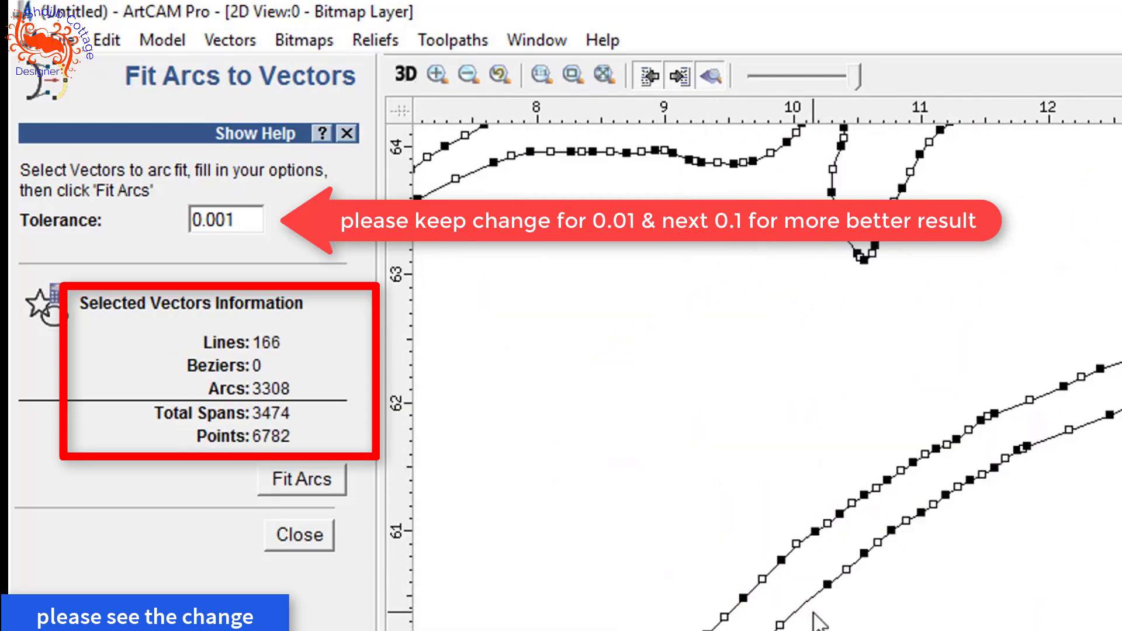
pyautogui.click(319, 479)
pyautogui.click(319, 480)
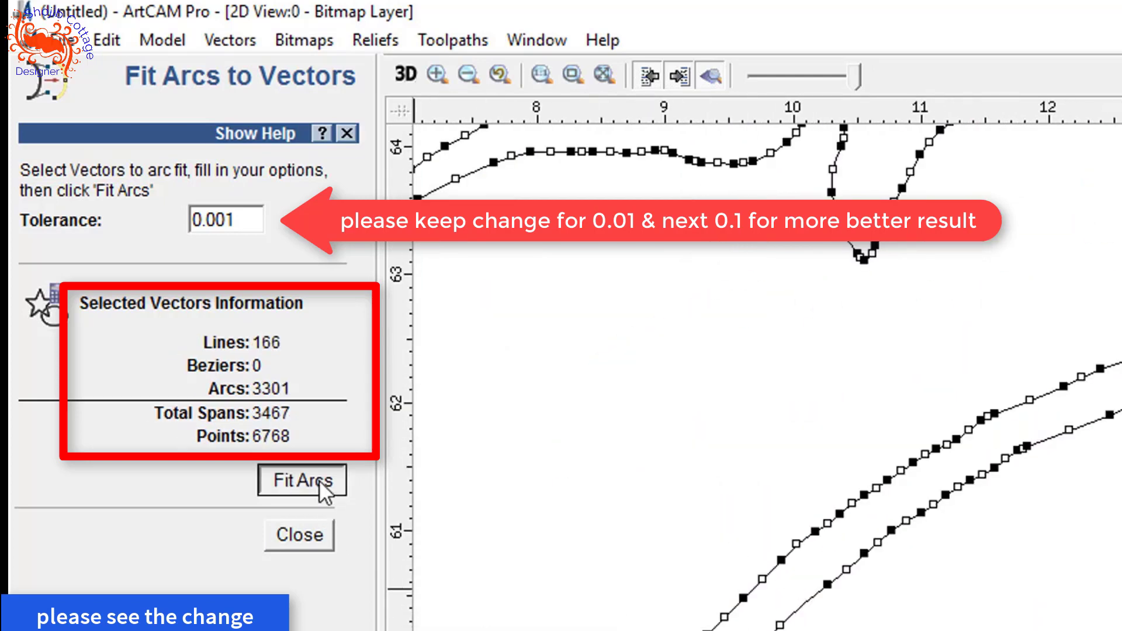
pyautogui.click(320, 479)
pyautogui.click(319, 479)
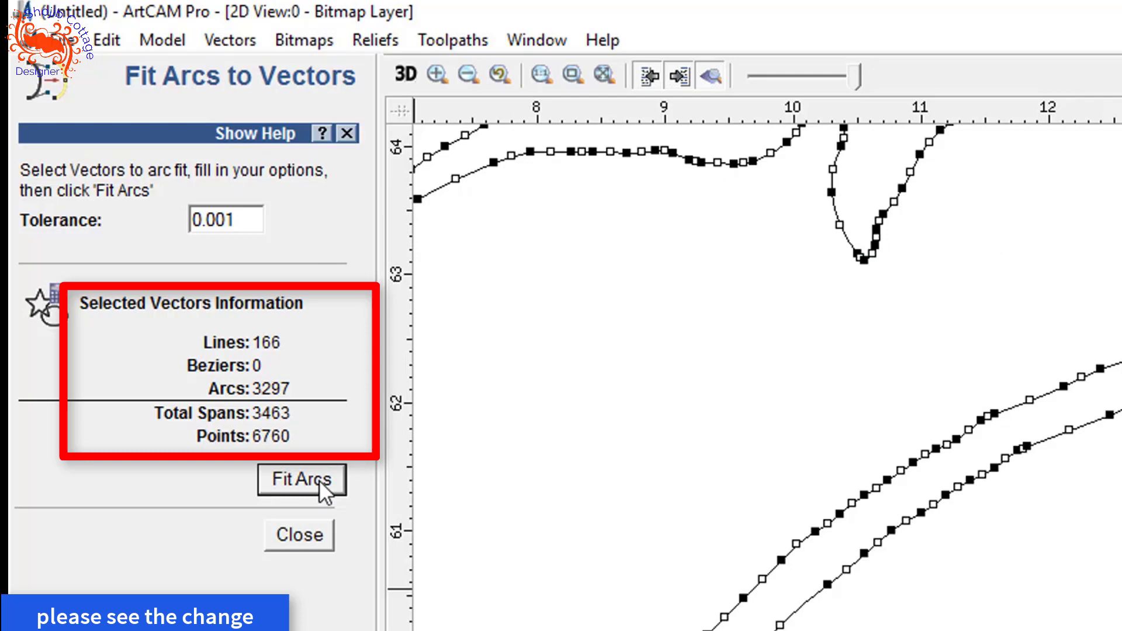
pyautogui.click(317, 479)
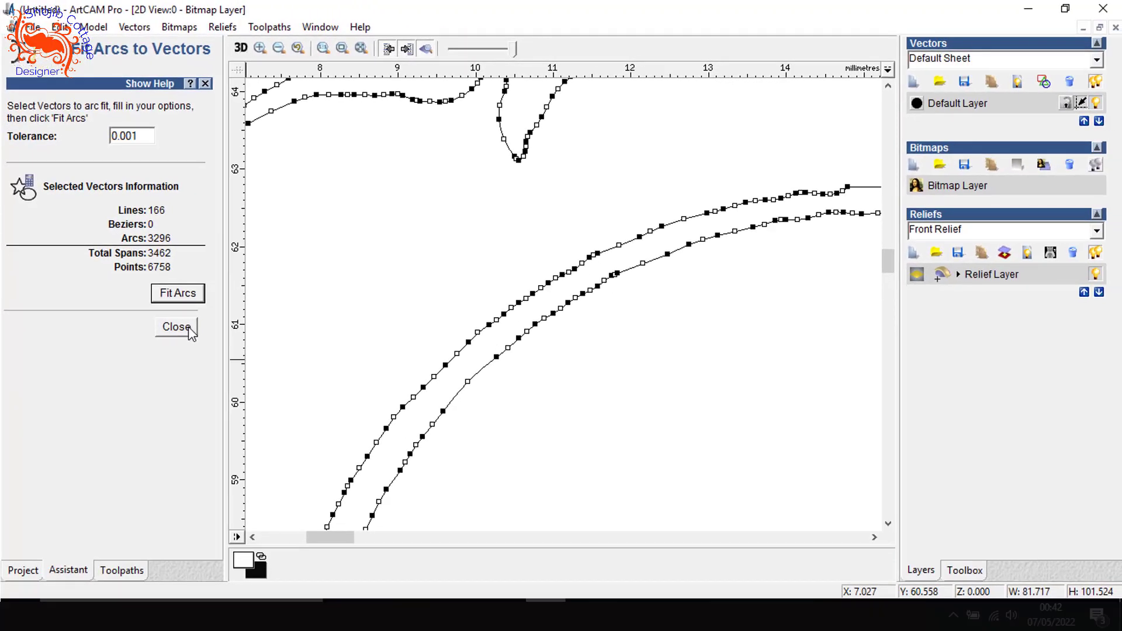
pyautogui.click(299, 535)
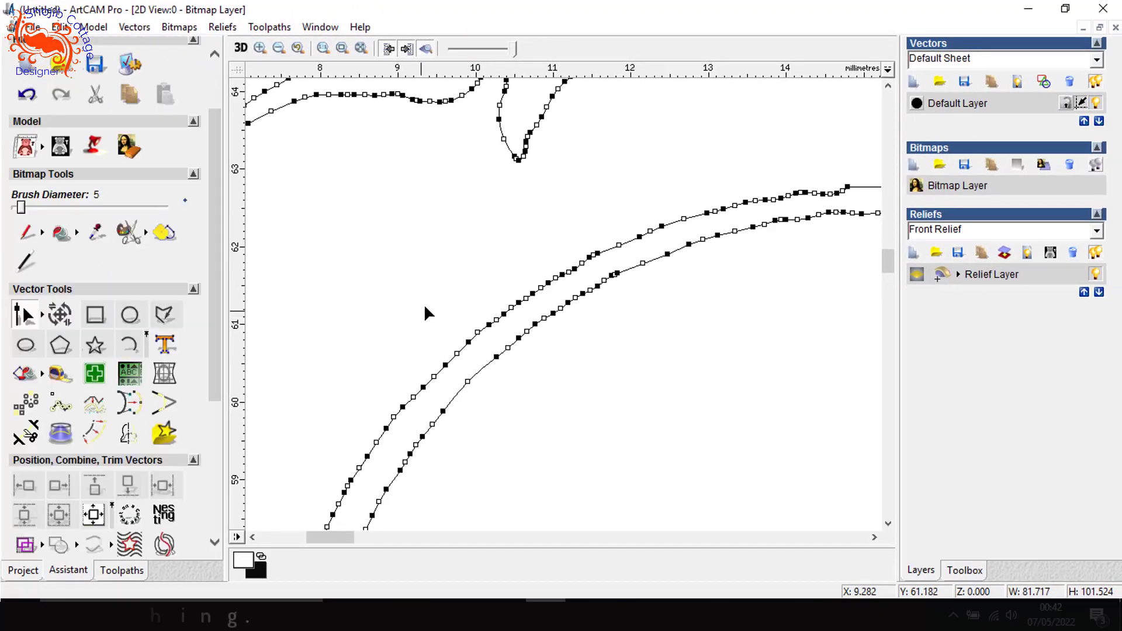
# - Leave node editing, deselect the vectors and review the whole arc-fitted floral design
pyautogui.scroll(-1, 650, 316)
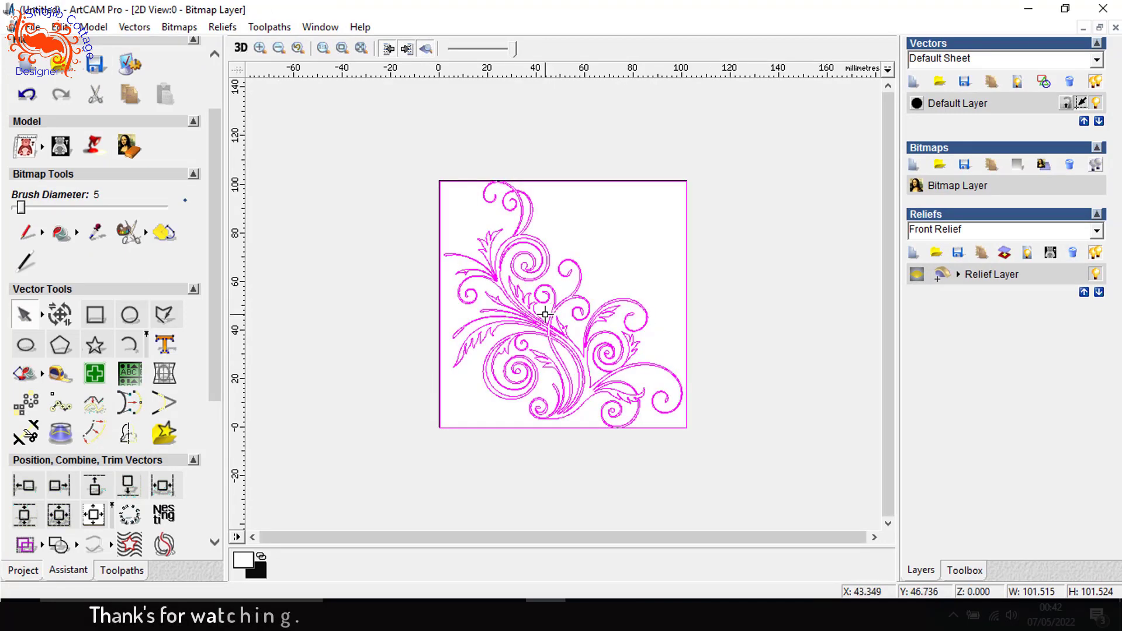
pyautogui.scroll(1, 603, 401)
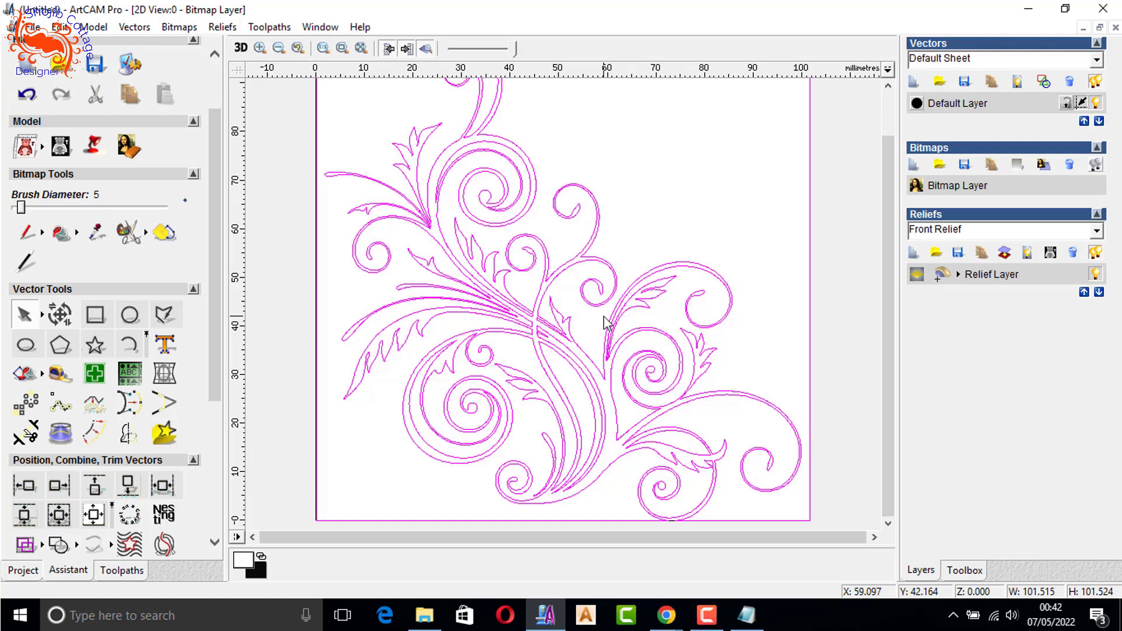
pyautogui.click(634, 228)
pyautogui.scroll(-1, 634, 228)
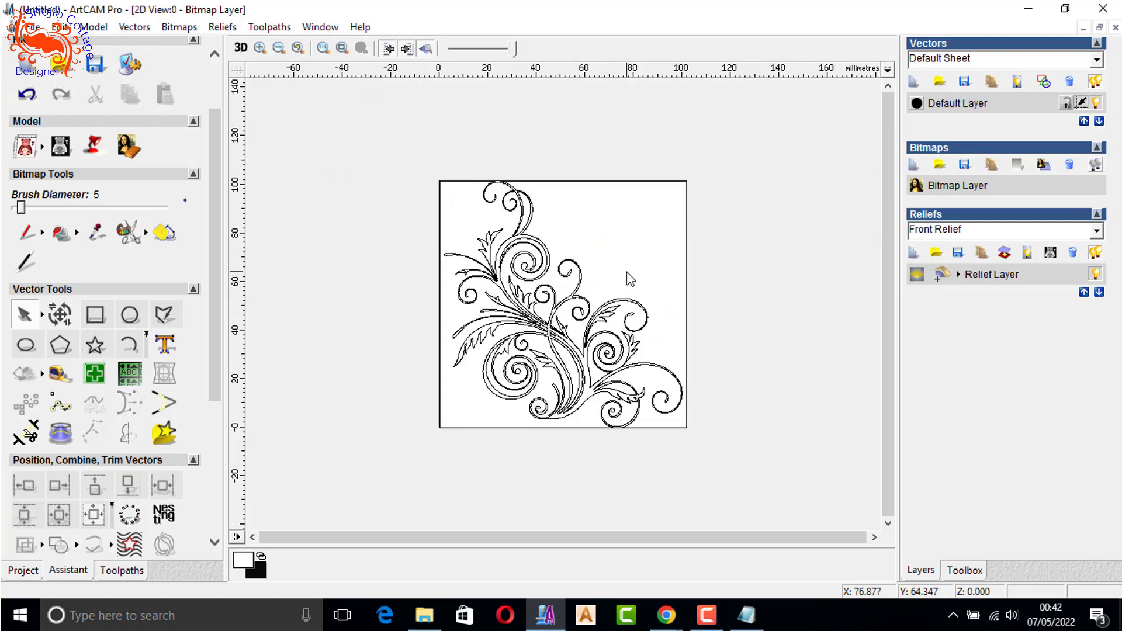